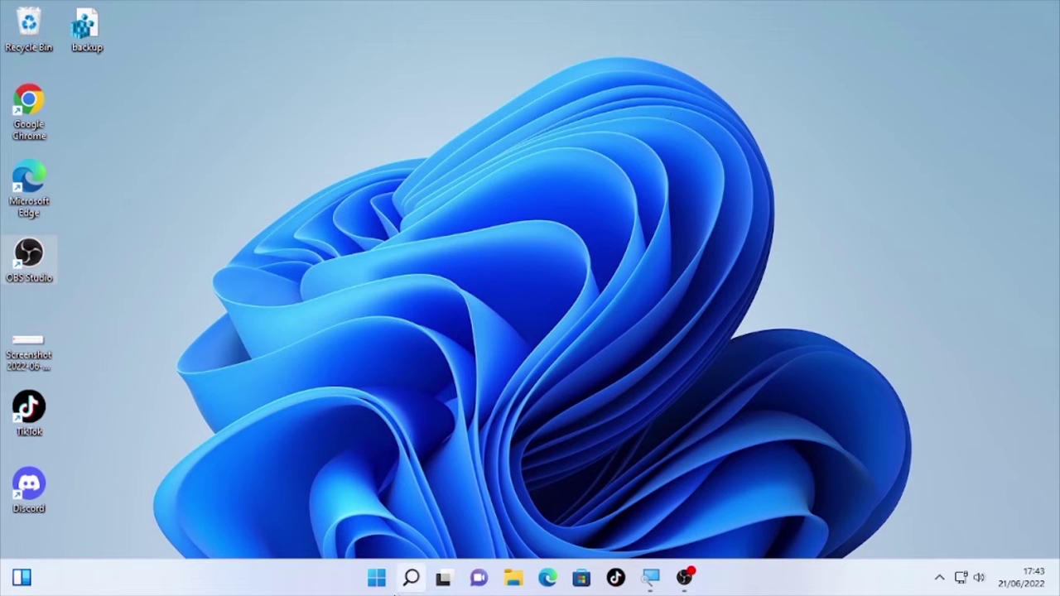
Search Windows for 'window security' and launch Windows Security from the results.
mouse_move(406, 586)
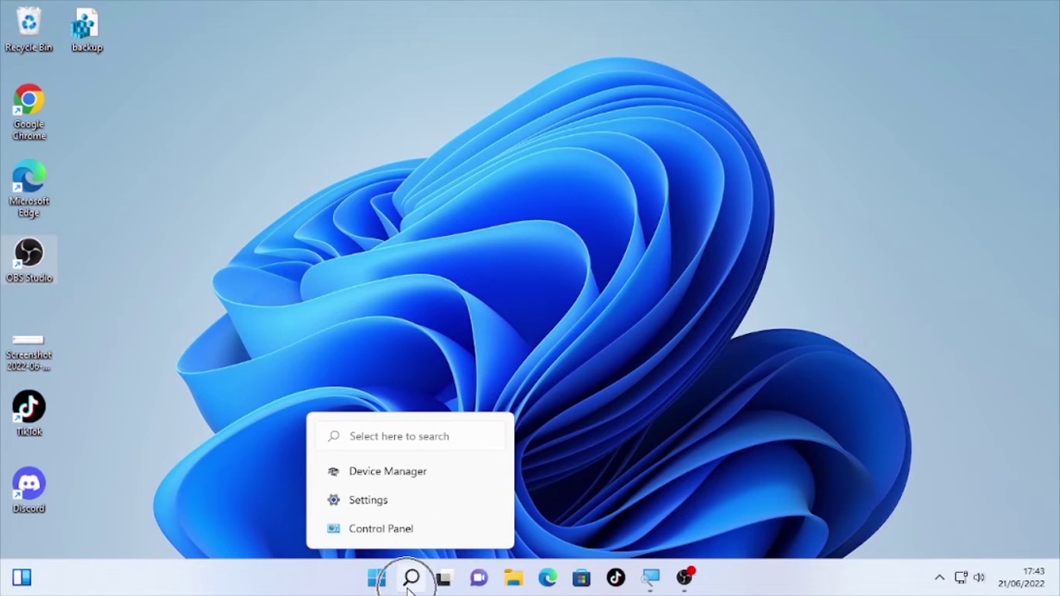
click(408, 585)
click(409, 585)
click(411, 582)
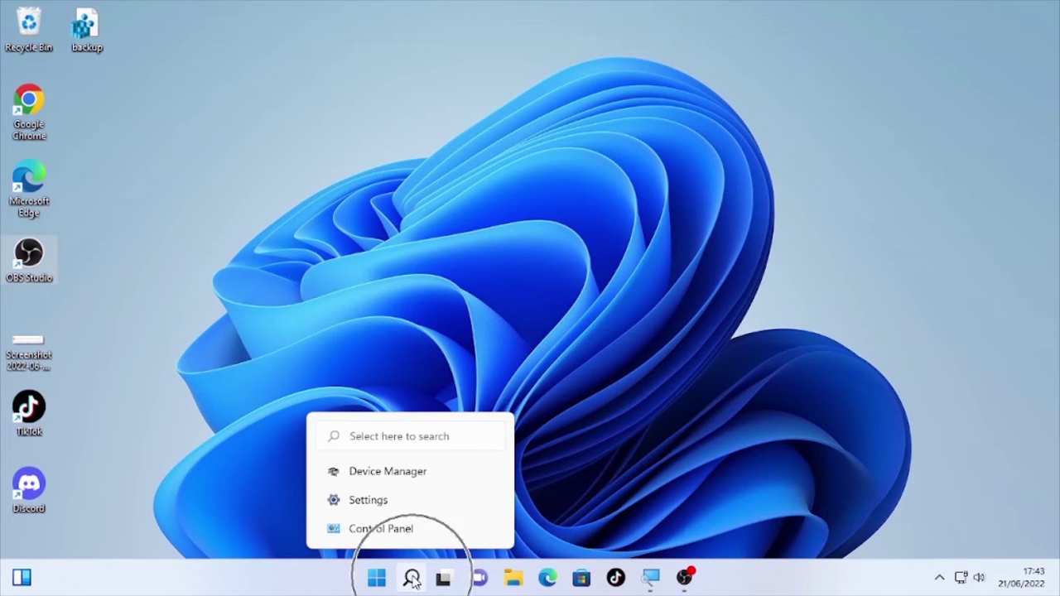
click(411, 581)
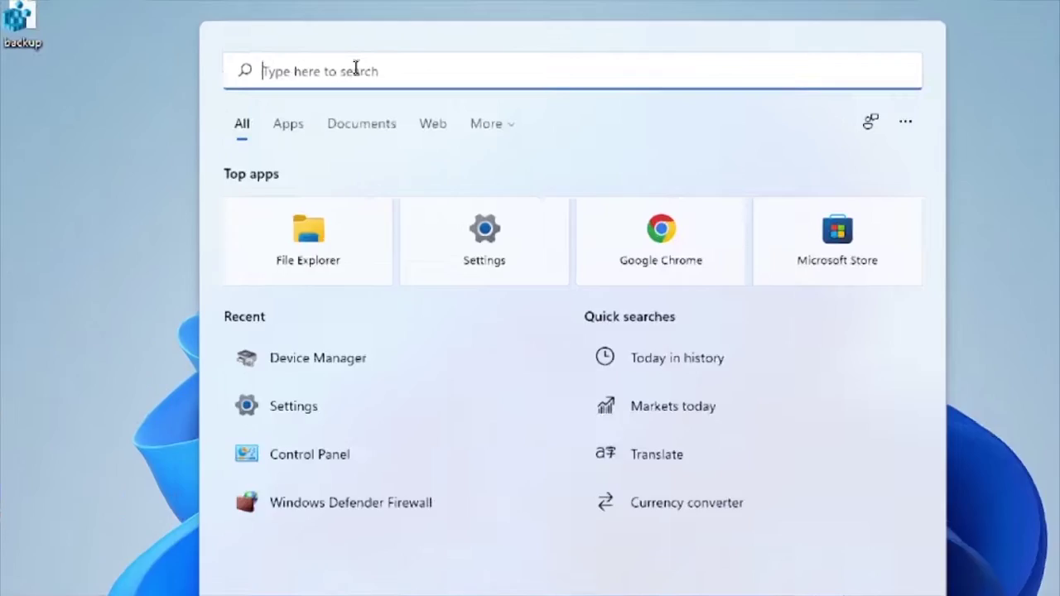
text(e)
key(BackSpace)
text(window security)
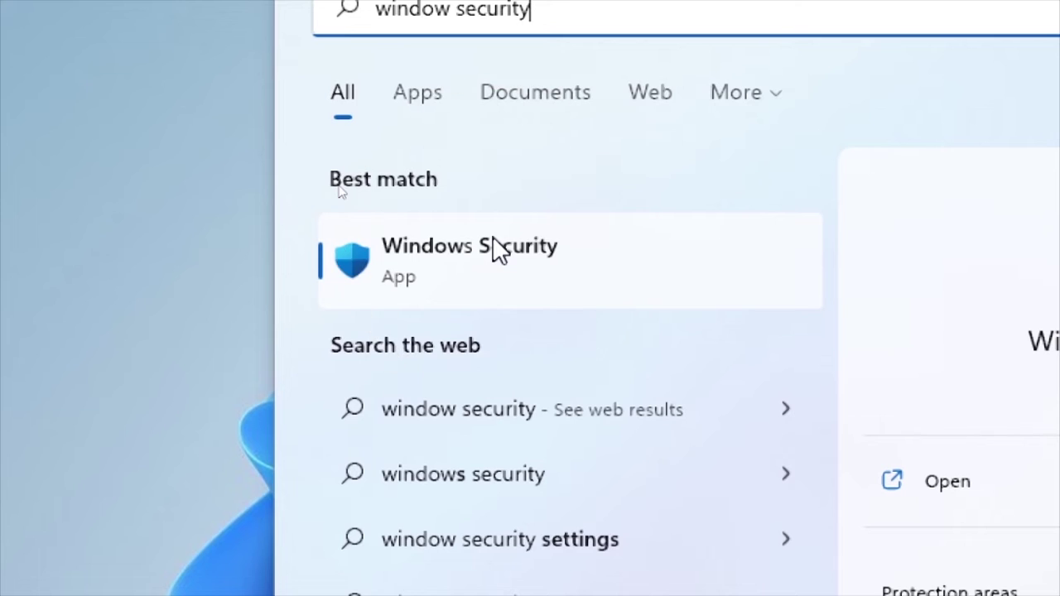
click(495, 249)
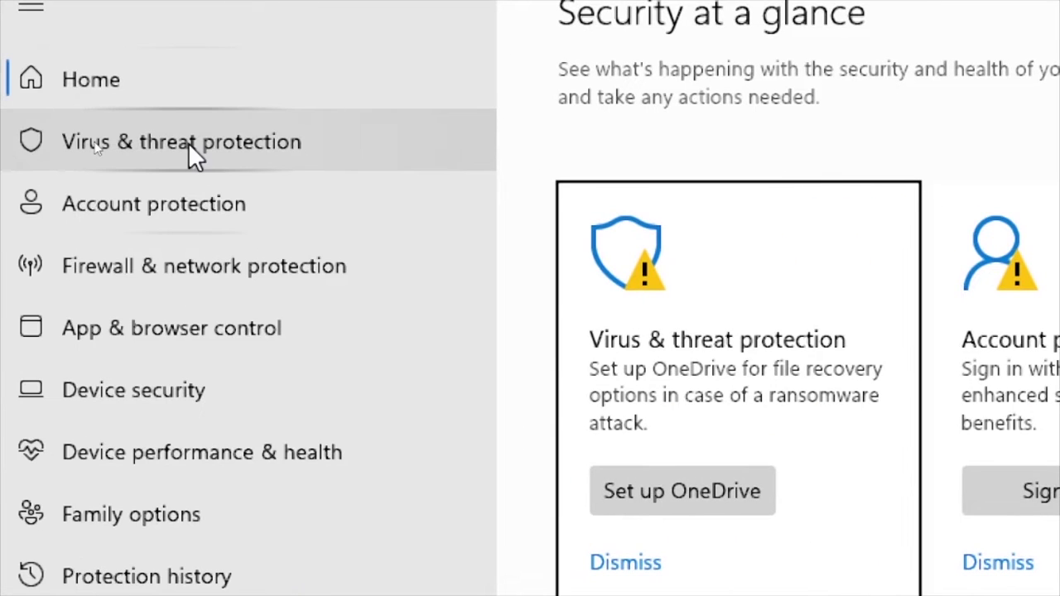
Start a Full scan from Virus & threat protection scan options, then close Windows Security.
click(188, 143)
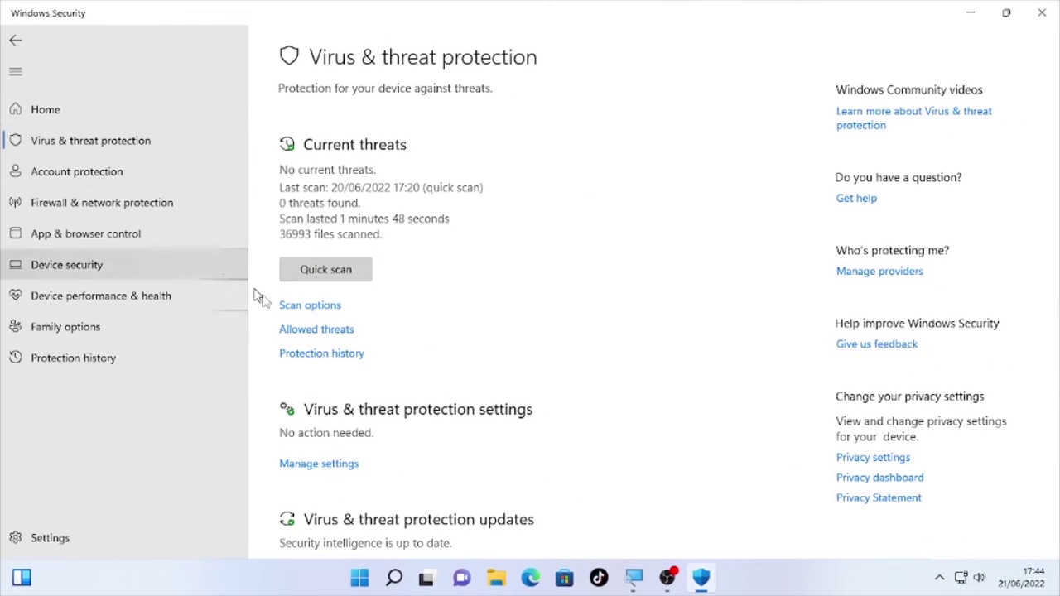
click(298, 306)
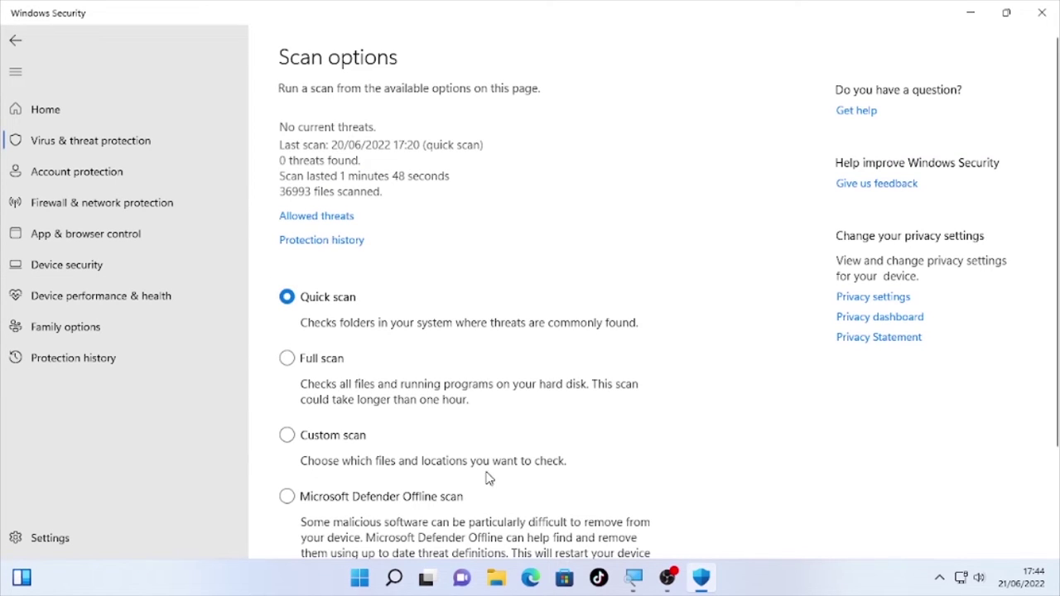
scroll(496, 472, down, 3)
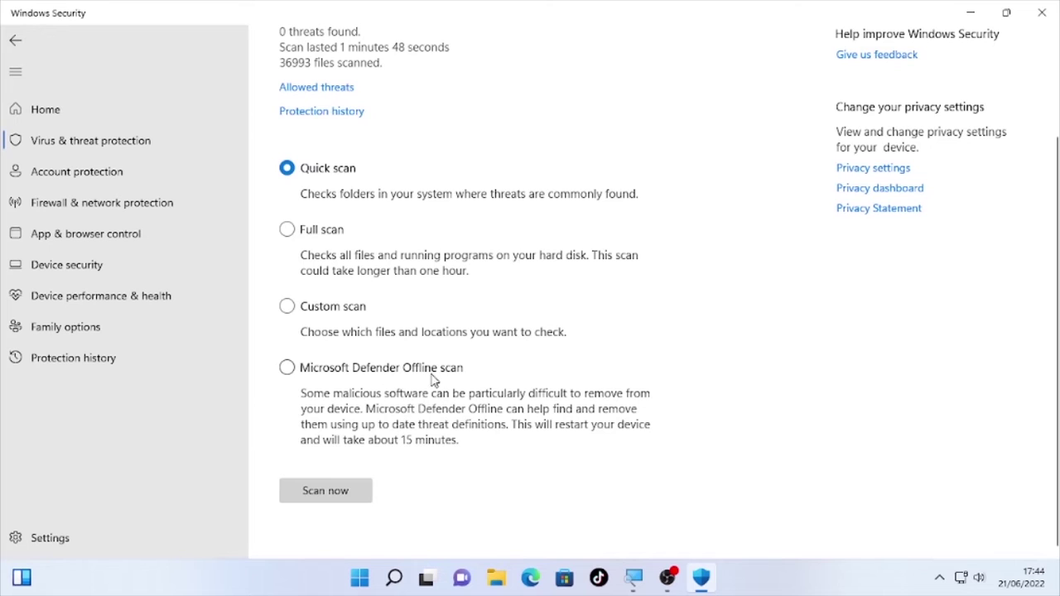
click(331, 240)
click(328, 494)
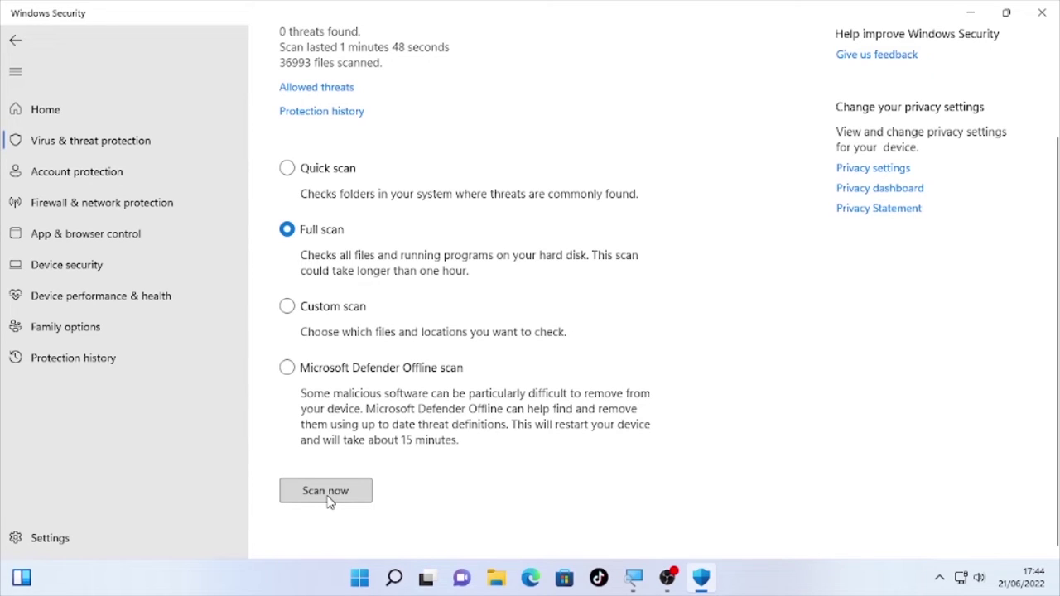
click(328, 499)
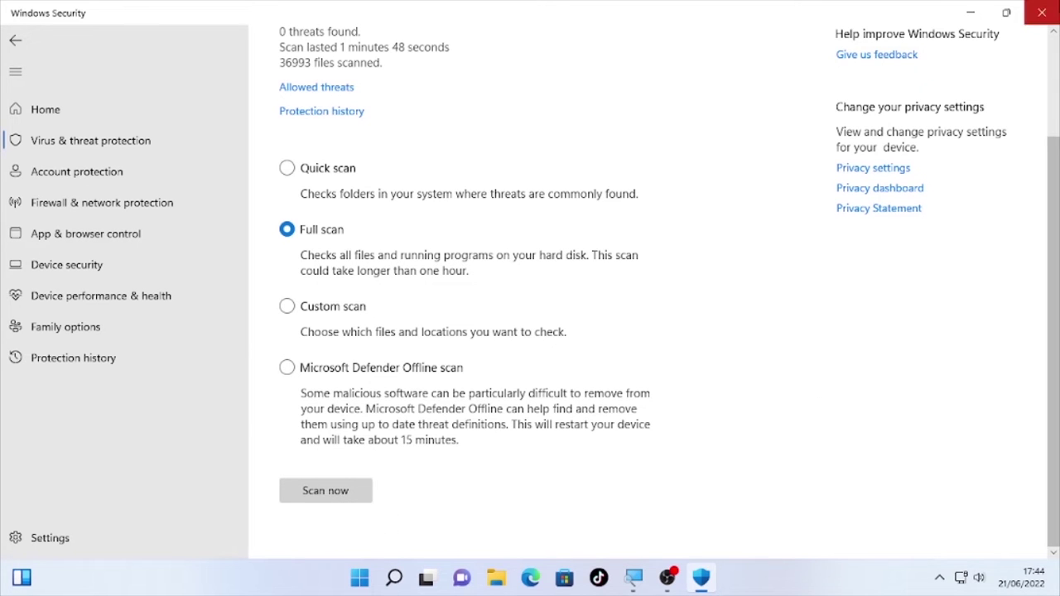
click(1041, 12)
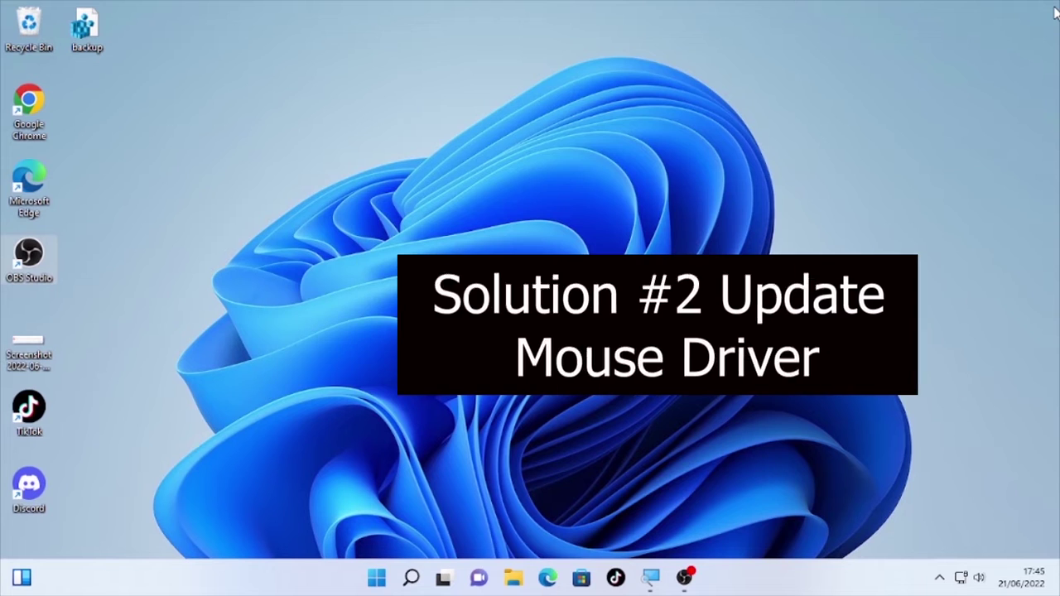
Search for 'device manager' and launch Device Manager from the results.
click(411, 577)
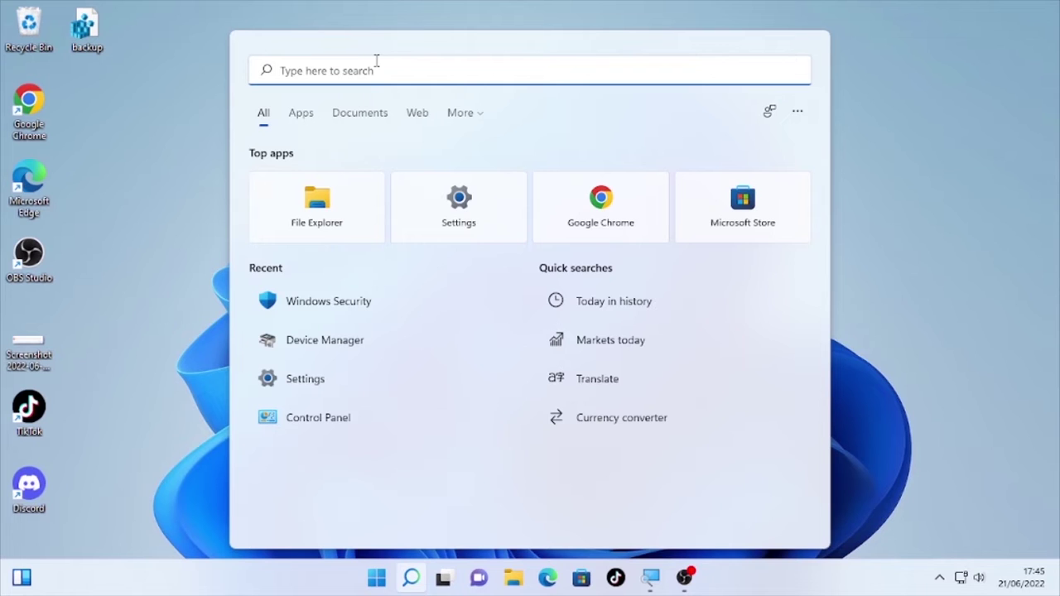
text(device manager)
click(334, 195)
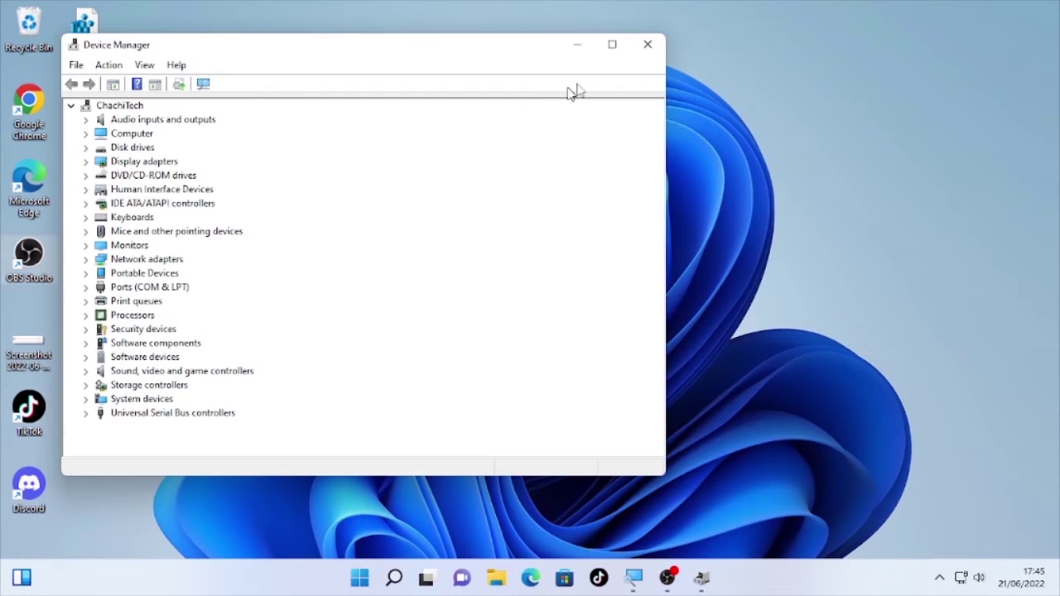
Search automatically for an updated HID-compliant mouse driver, confirm the best is installed, and close Device Manager.
click(612, 45)
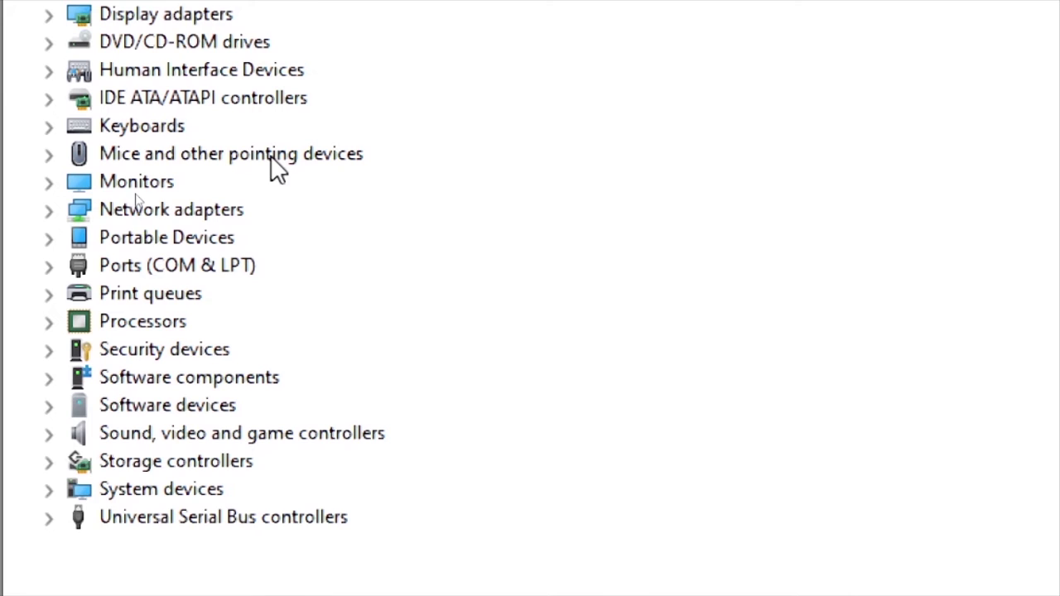
click(47, 155)
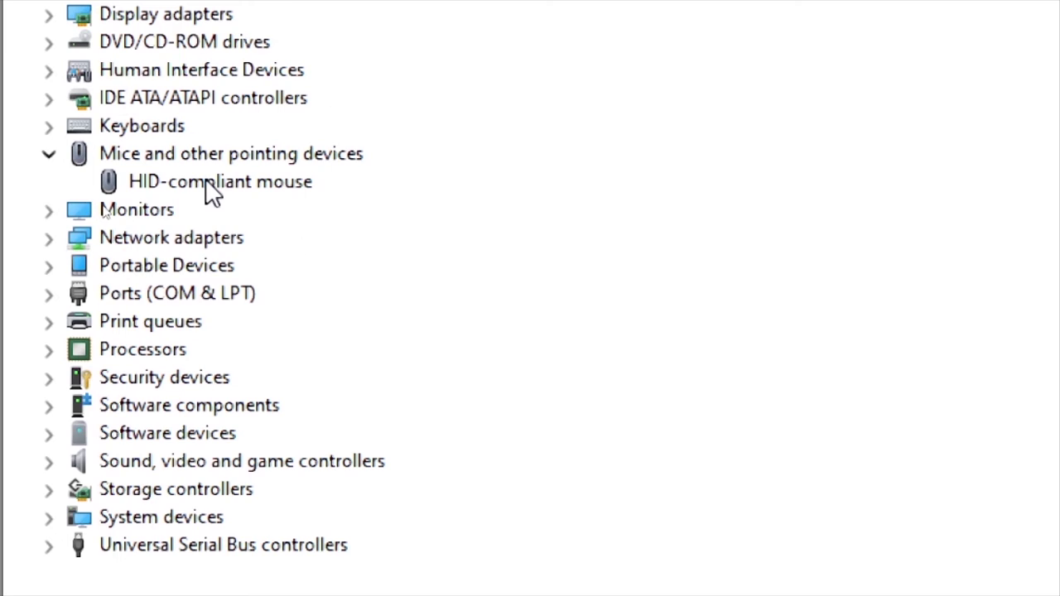
click(208, 184)
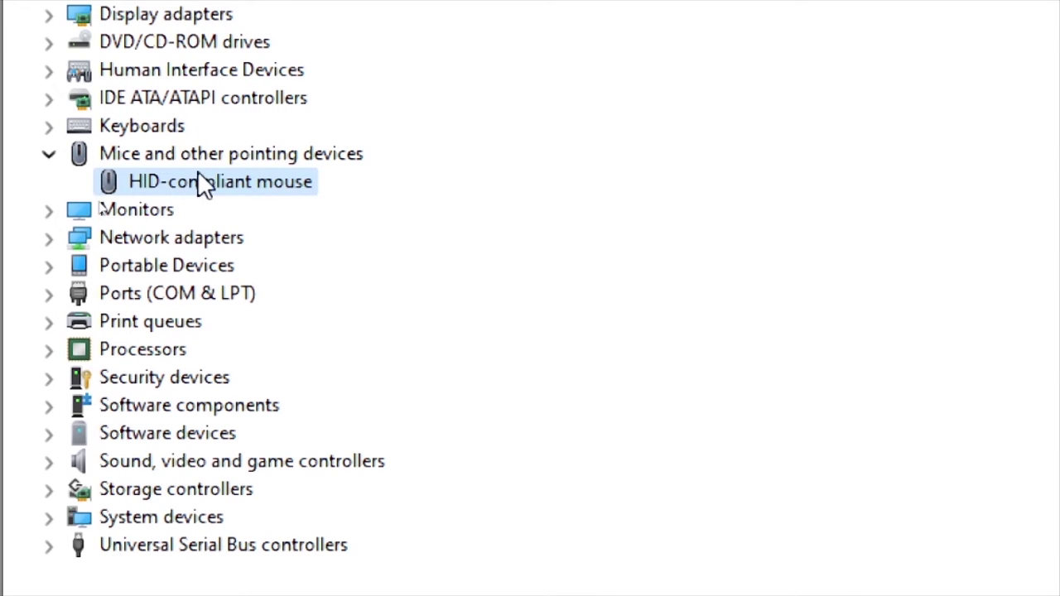
right_click(211, 176)
click(313, 199)
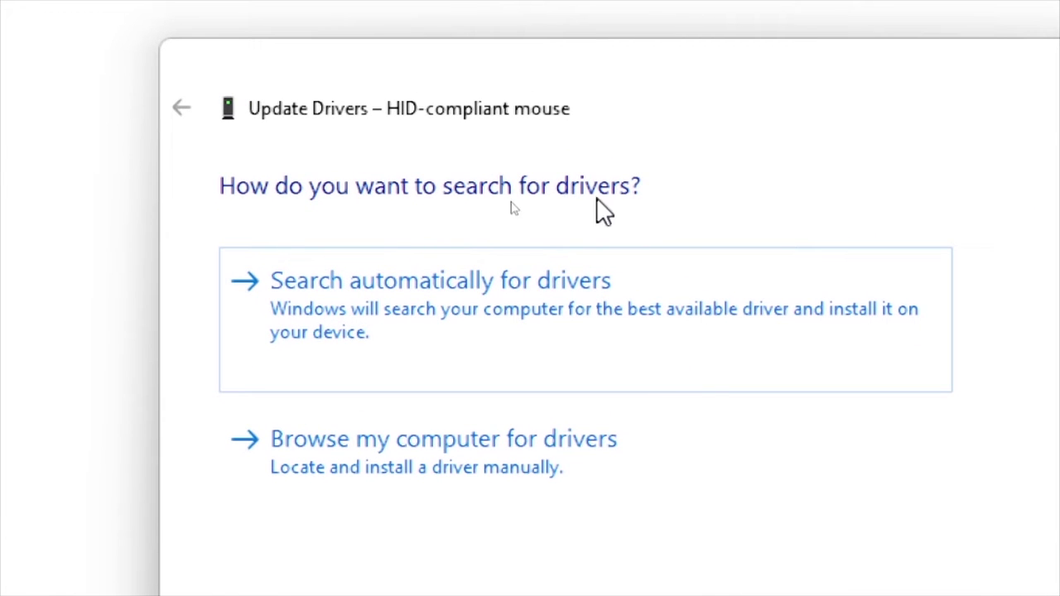
click(416, 330)
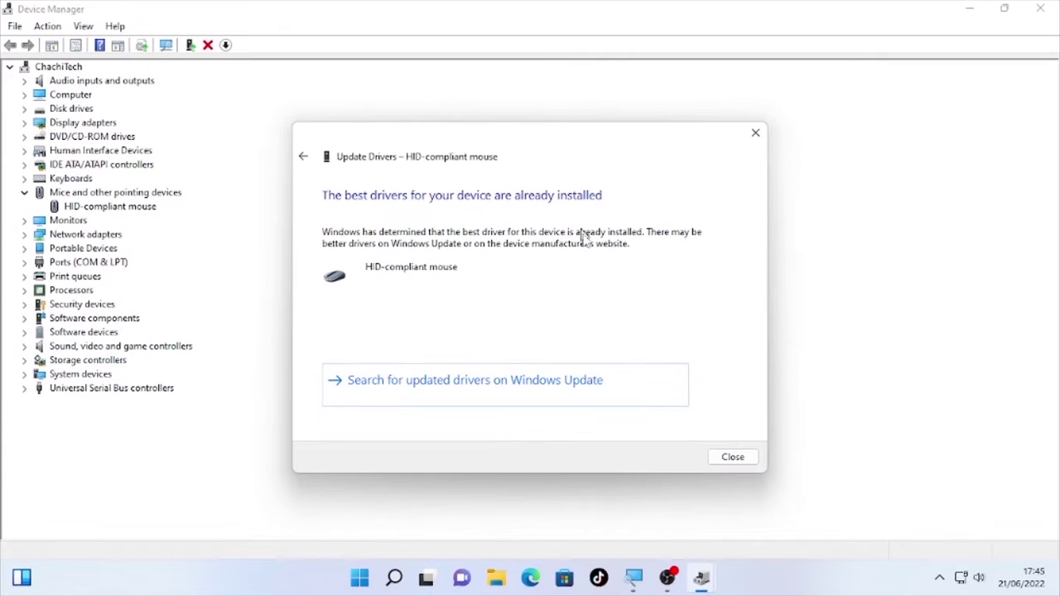
click(750, 462)
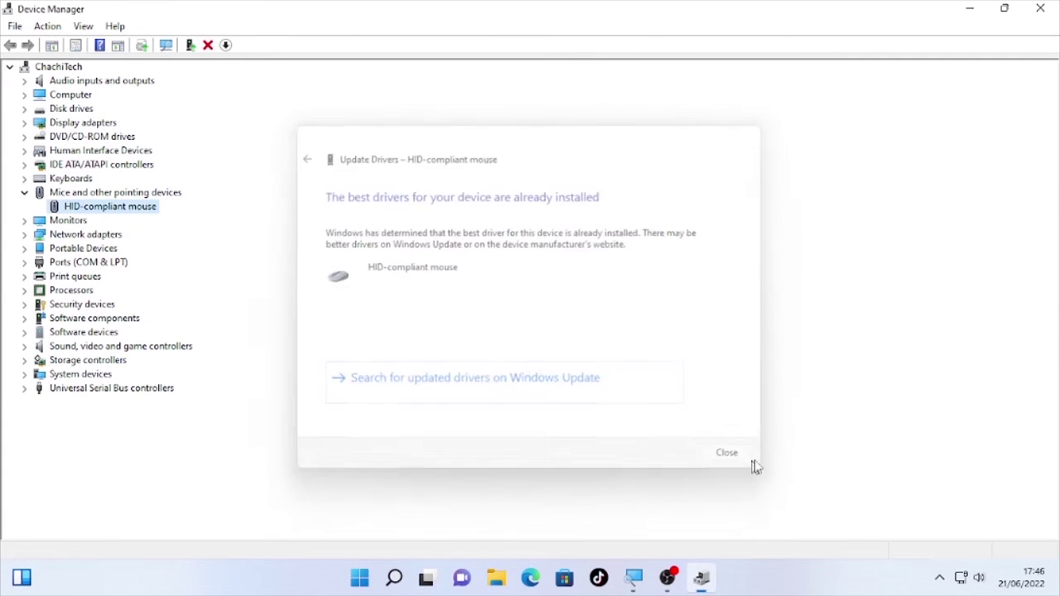
click(1039, 8)
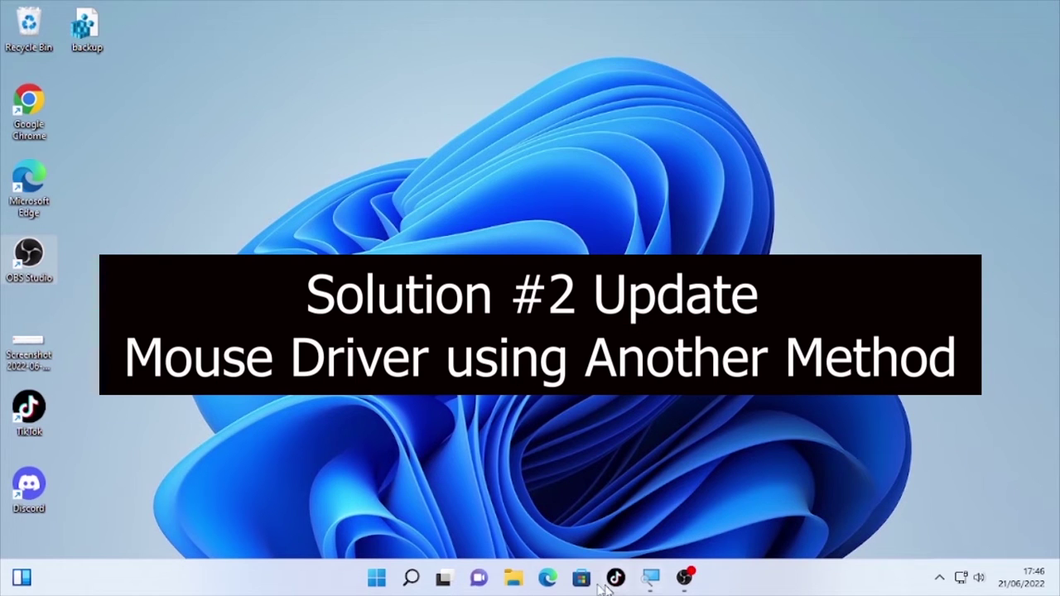
click(413, 579)
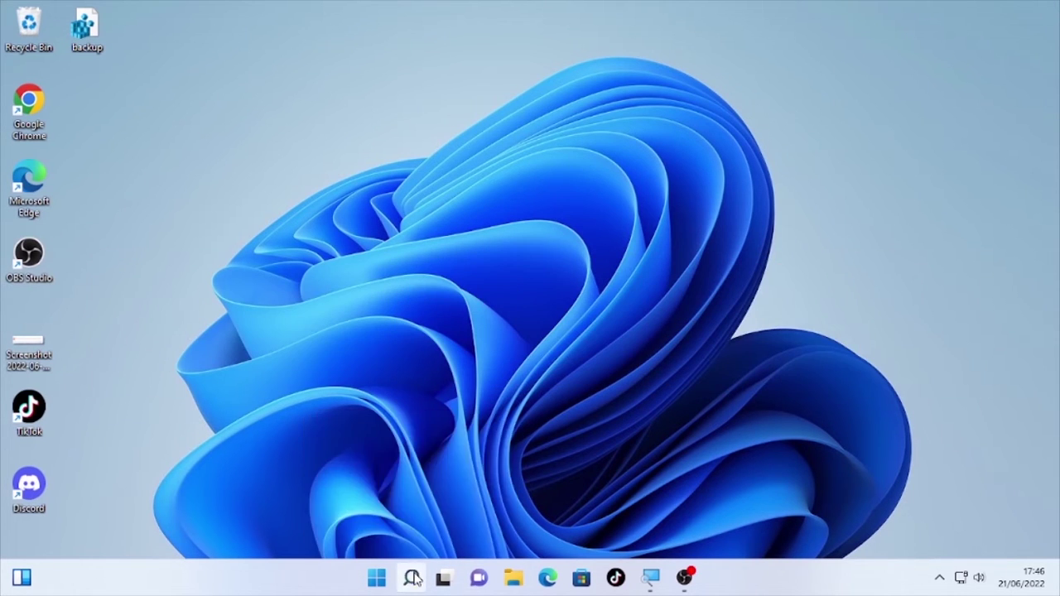
Search 'device manger' and reopen Device Manager from the results.
text(de)
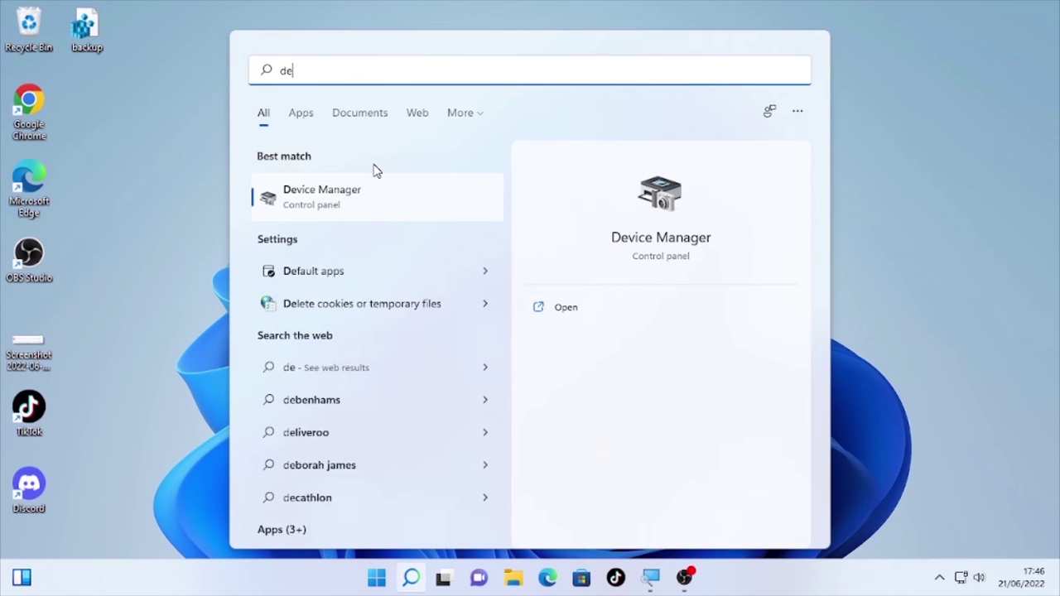
text(vice manger)
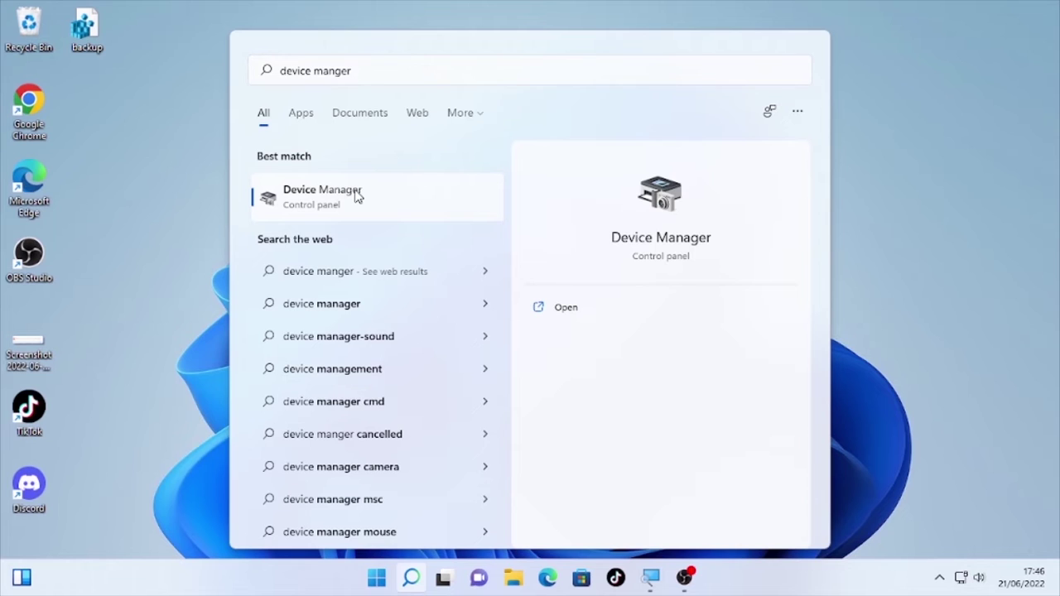
click(356, 195)
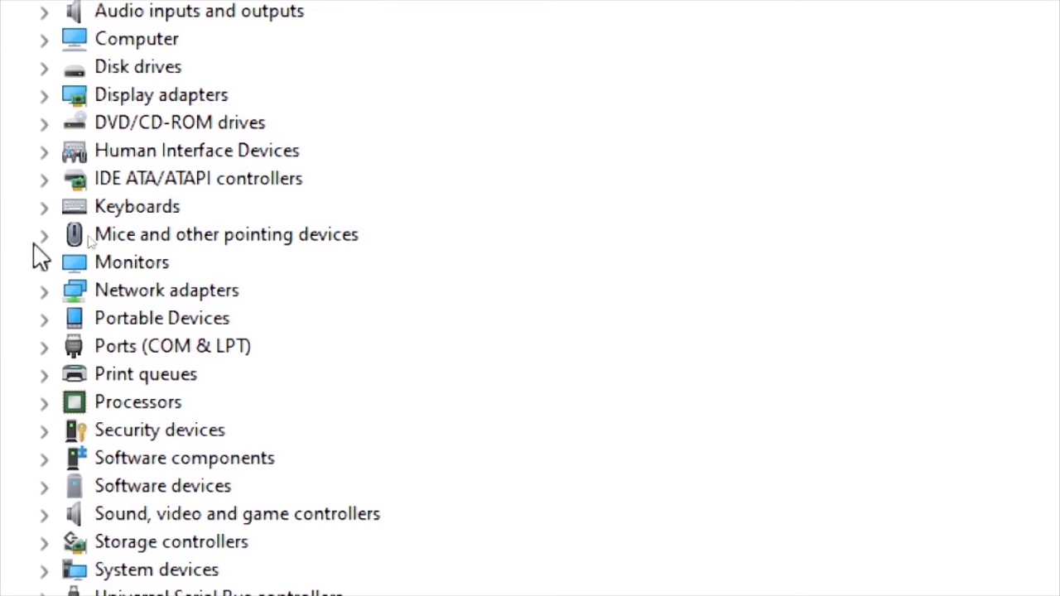
Update the HID-compliant mouse driver by browsing the computer and picking from available drivers.
click(137, 235)
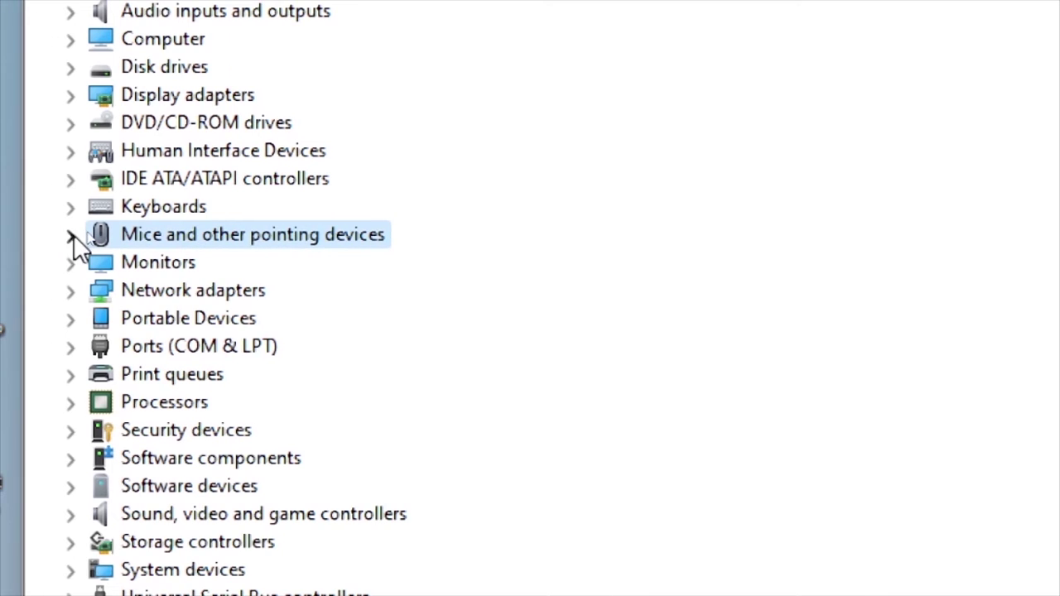
click(73, 236)
click(259, 264)
right_click(270, 265)
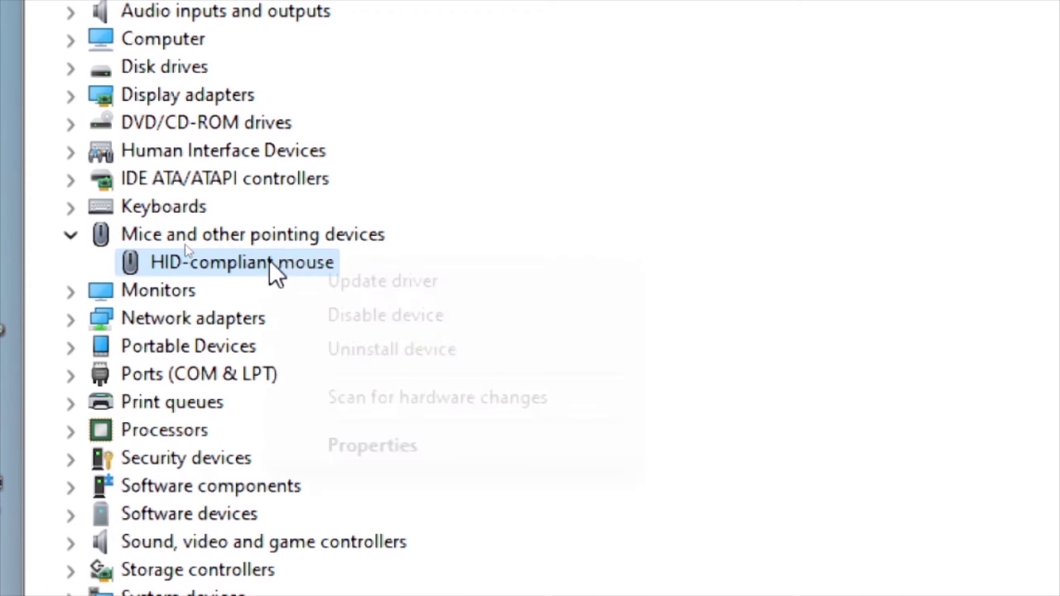
click(387, 284)
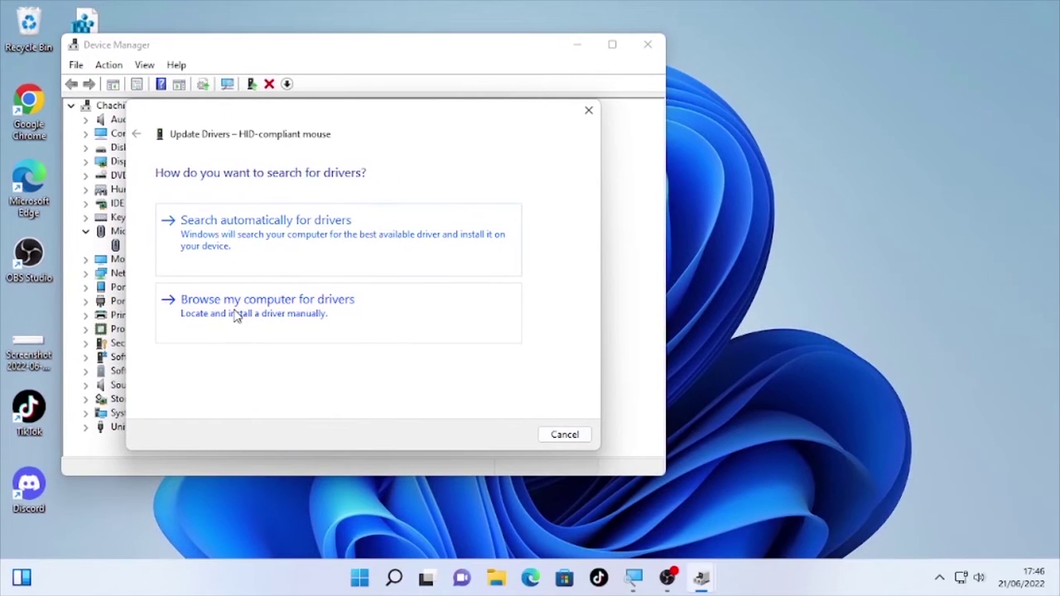
click(235, 315)
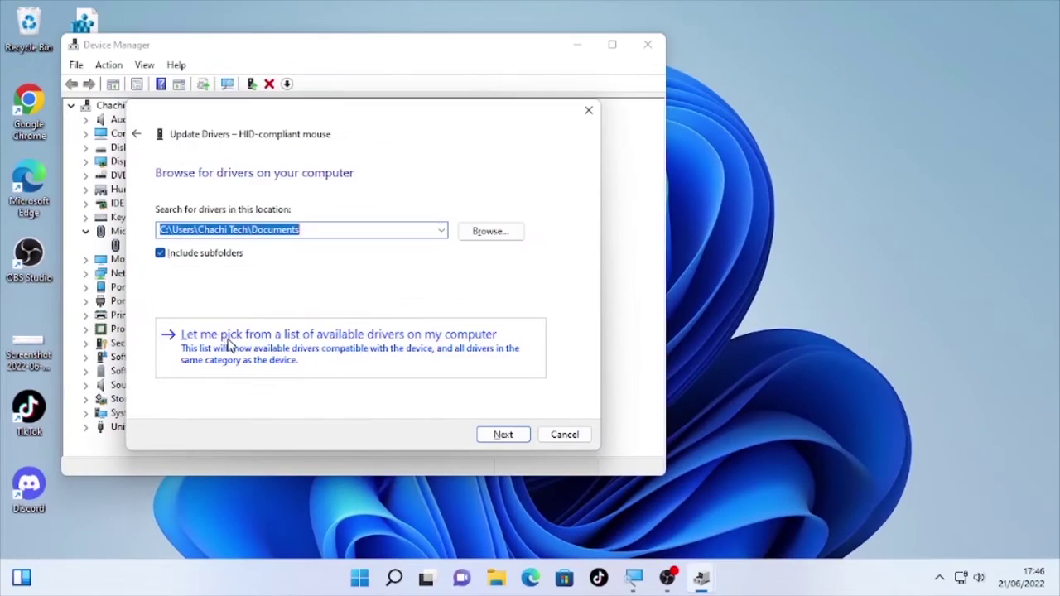
click(230, 341)
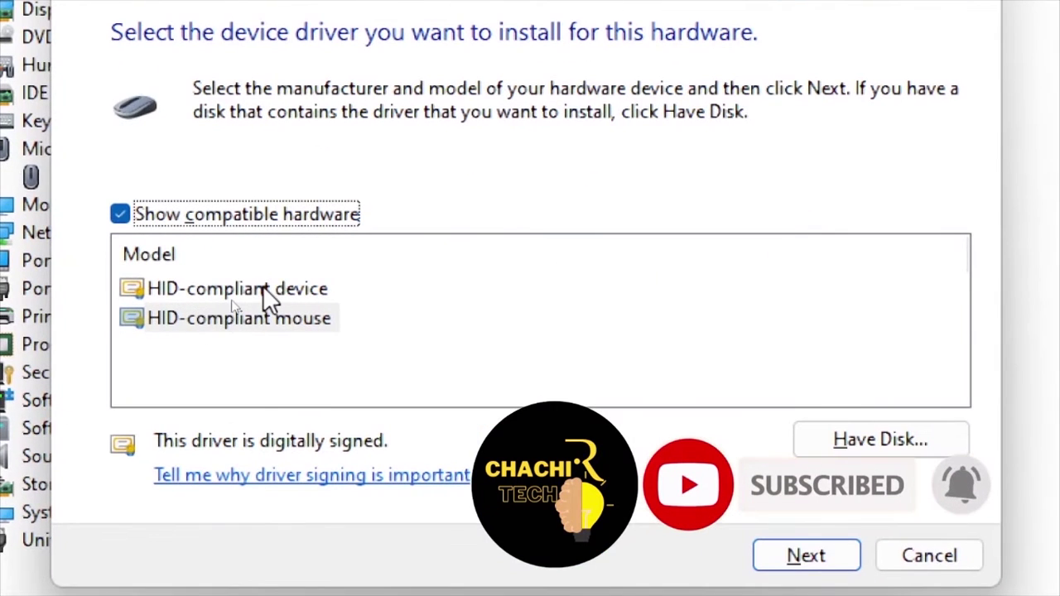
Install the HID-compliant mouse driver from the list, dismiss the success message, and close Device Manager.
click(270, 298)
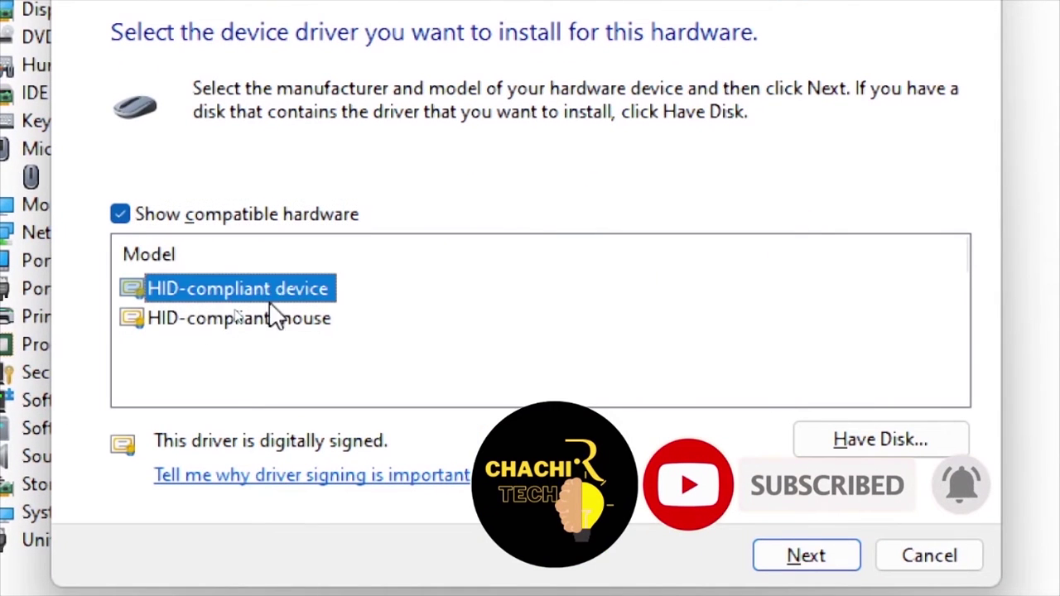
click(276, 321)
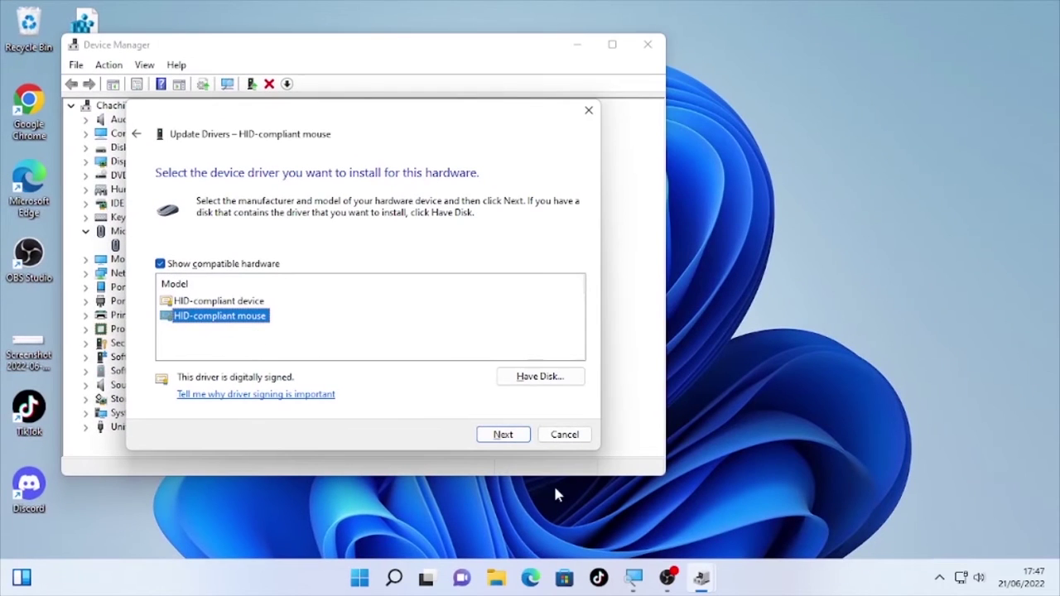
click(258, 323)
click(496, 437)
click(498, 437)
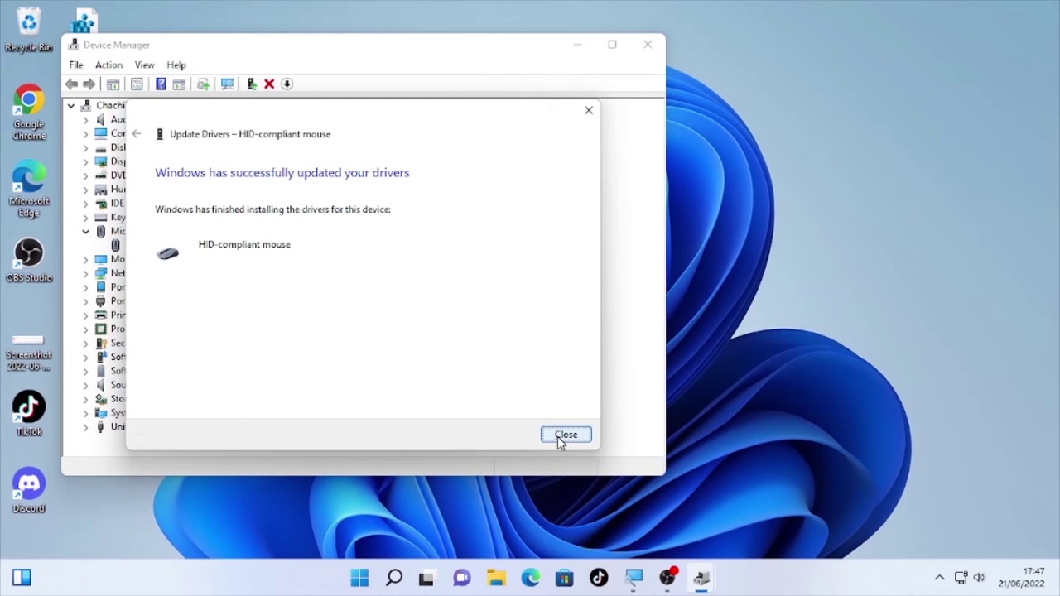
click(561, 439)
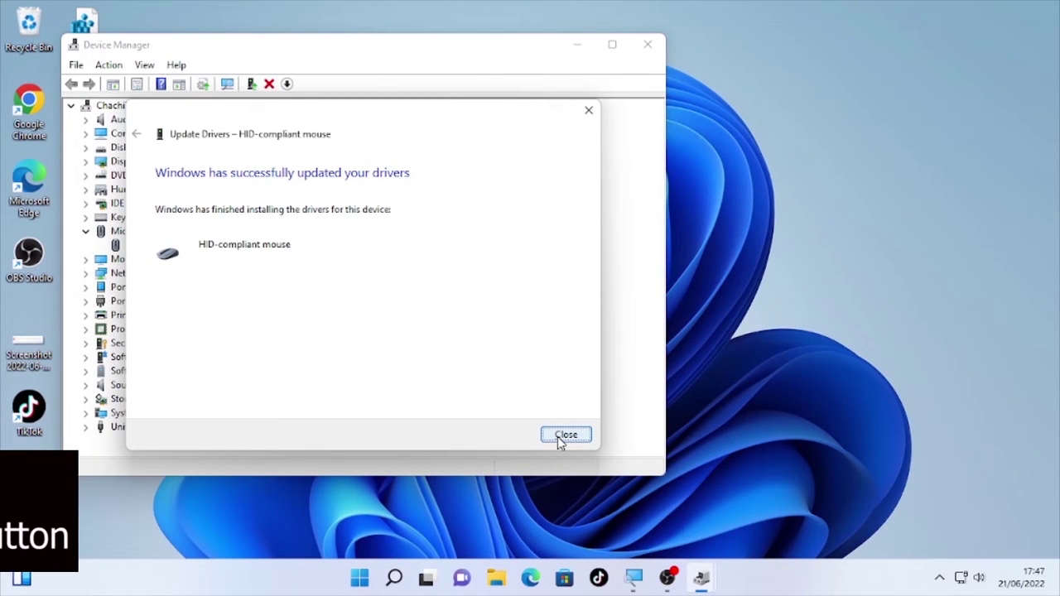
click(557, 436)
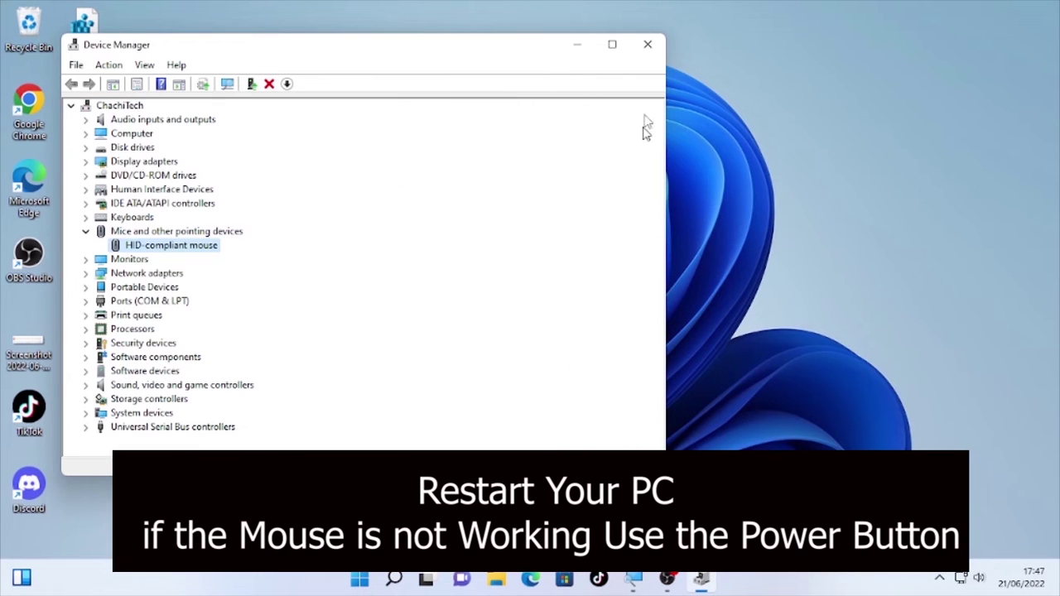
click(647, 44)
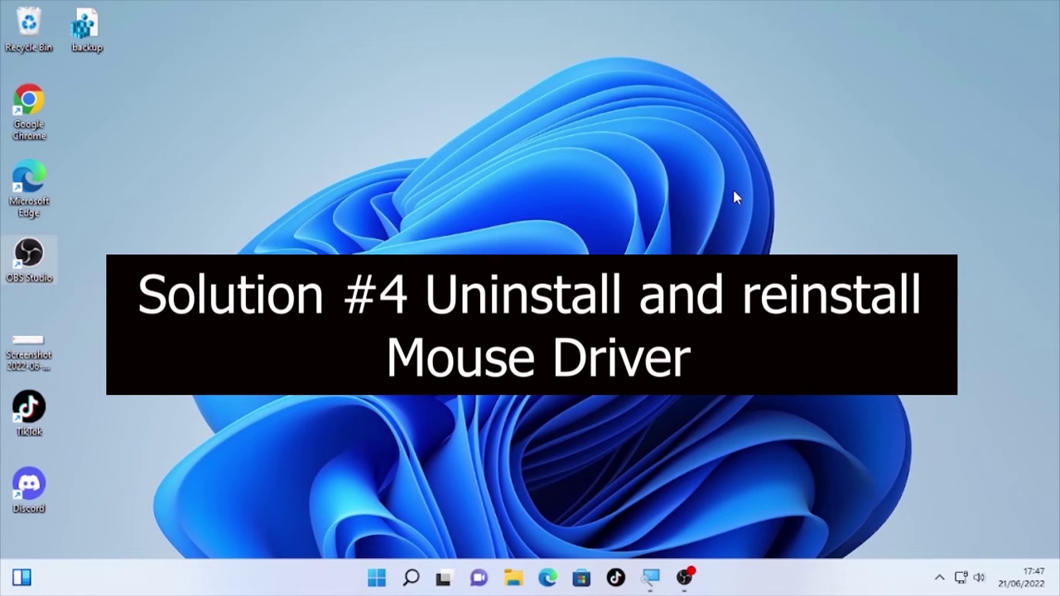
Search for 'device manager' and open Device Manager.
mouse_move(406, 585)
click(410, 583)
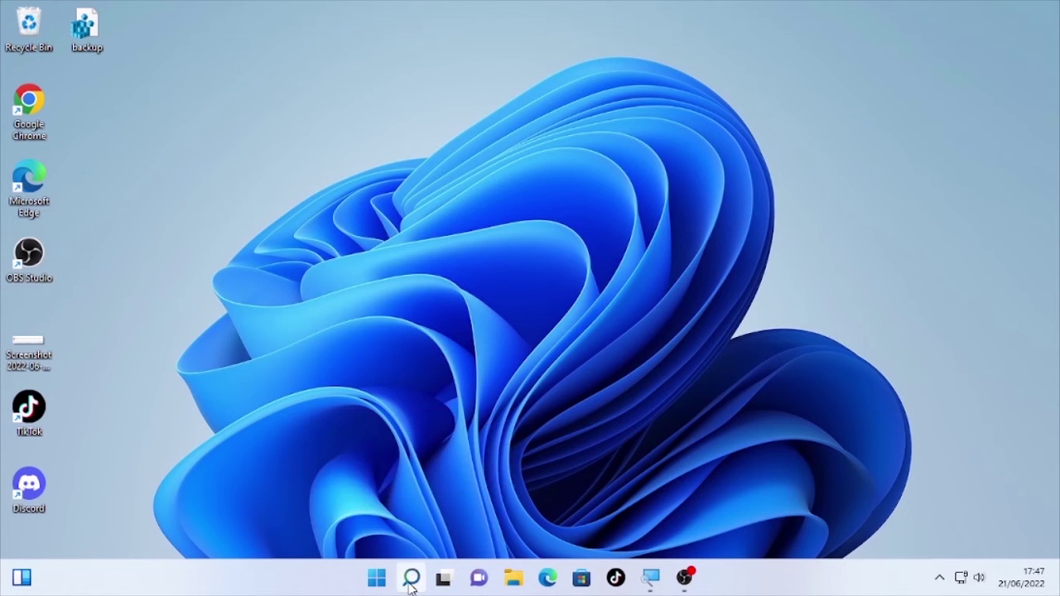
text(d)
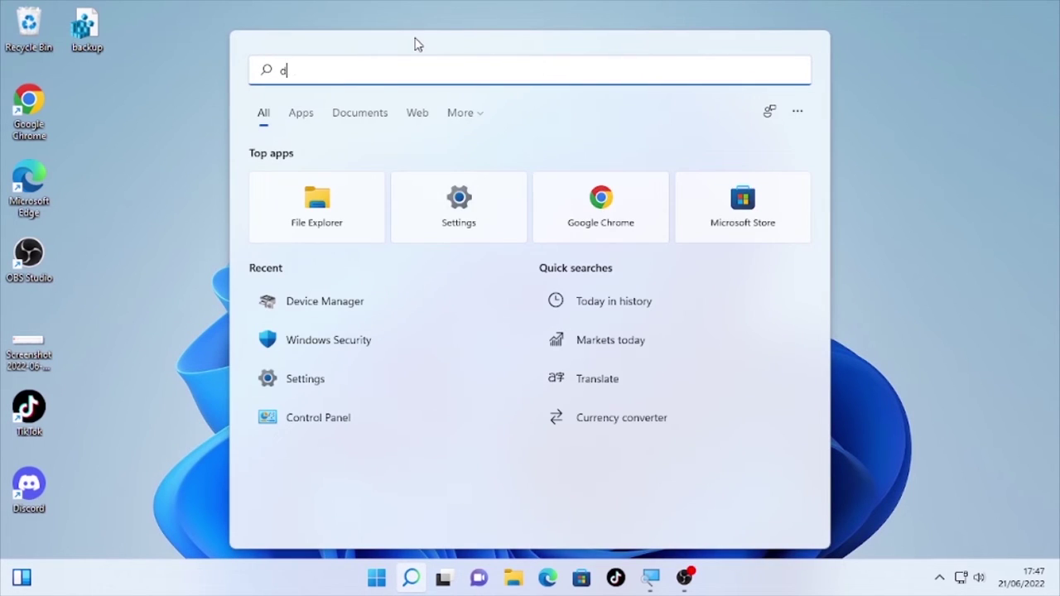
text(evice manager)
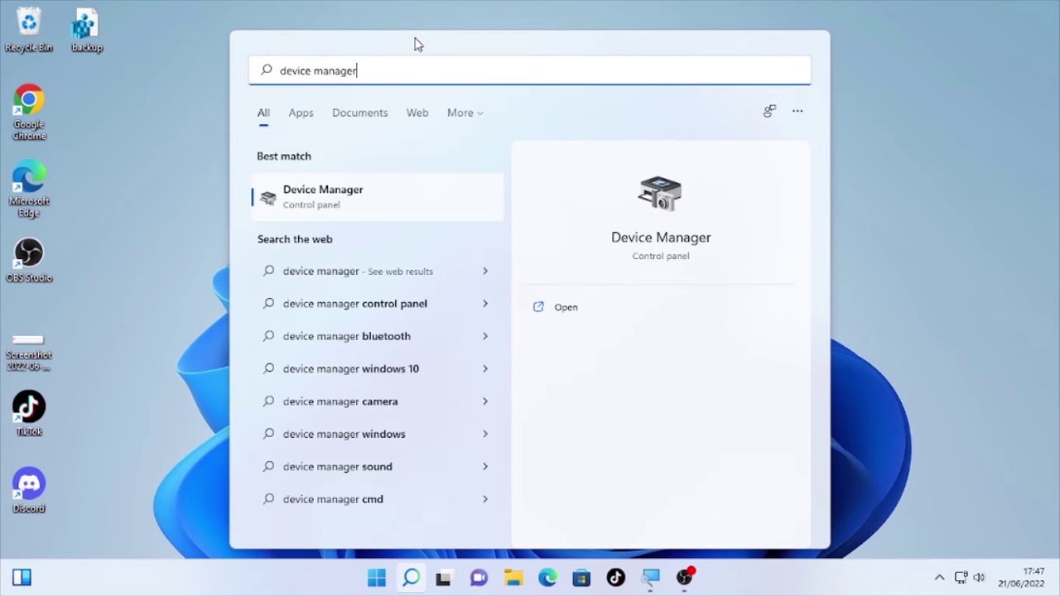
click(297, 202)
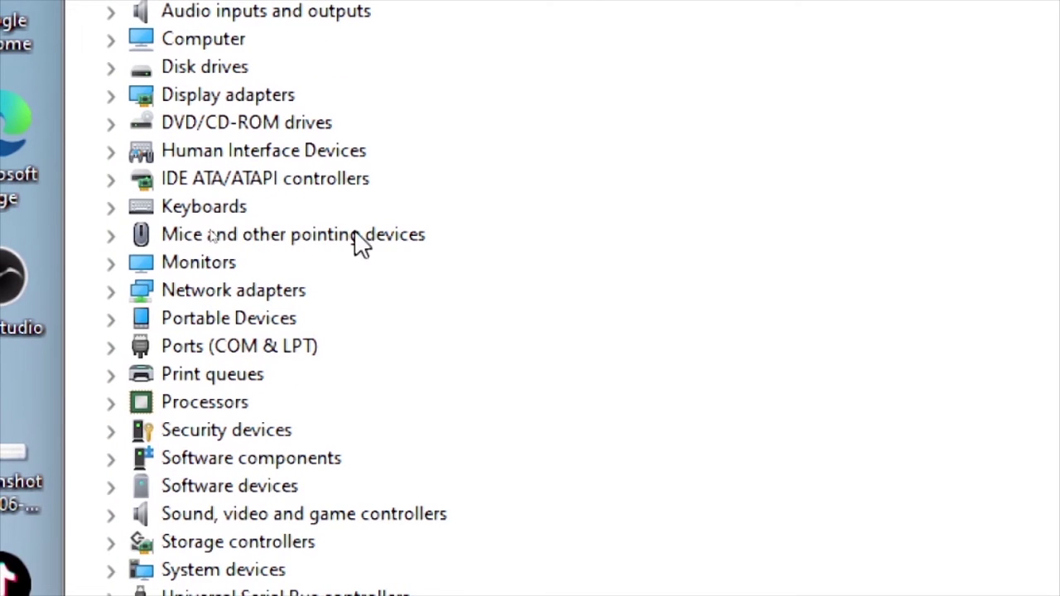
Choose Uninstall device for the HID-compliant mouse under Mice and other pointing devices.
click(111, 237)
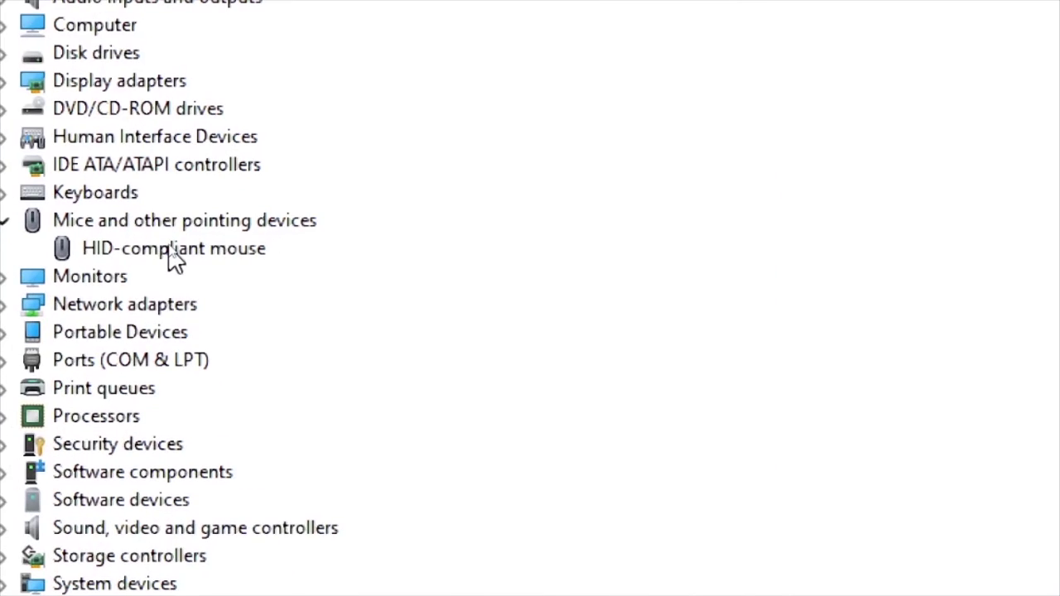
click(248, 259)
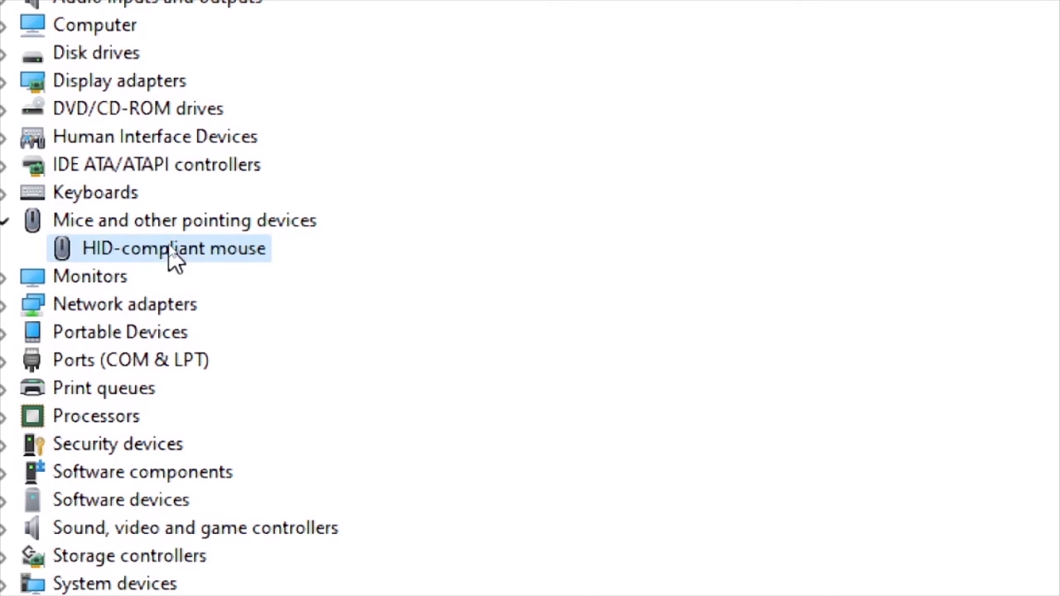
right_click(217, 249)
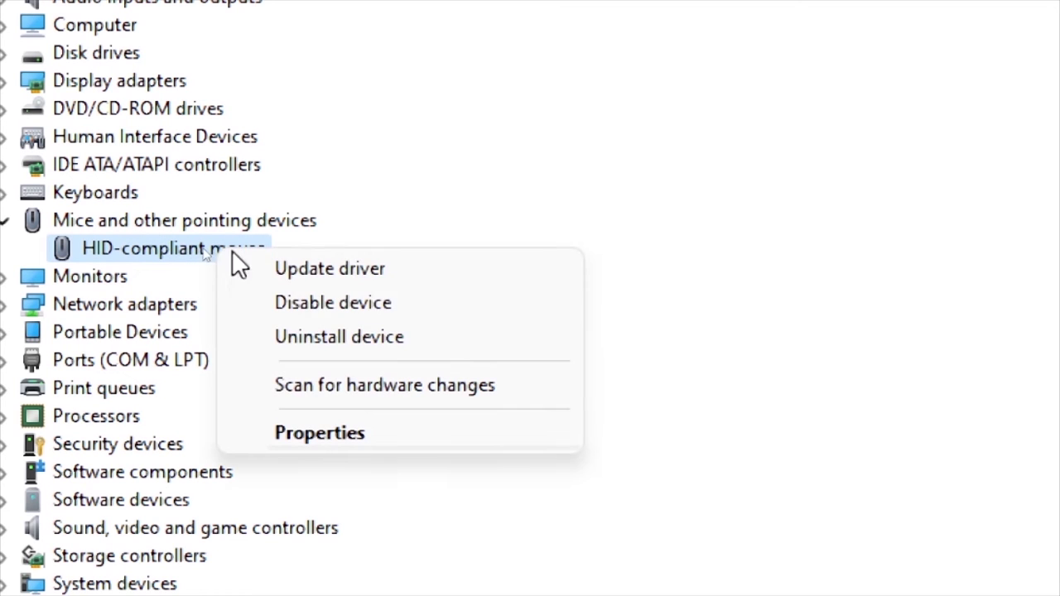
click(353, 337)
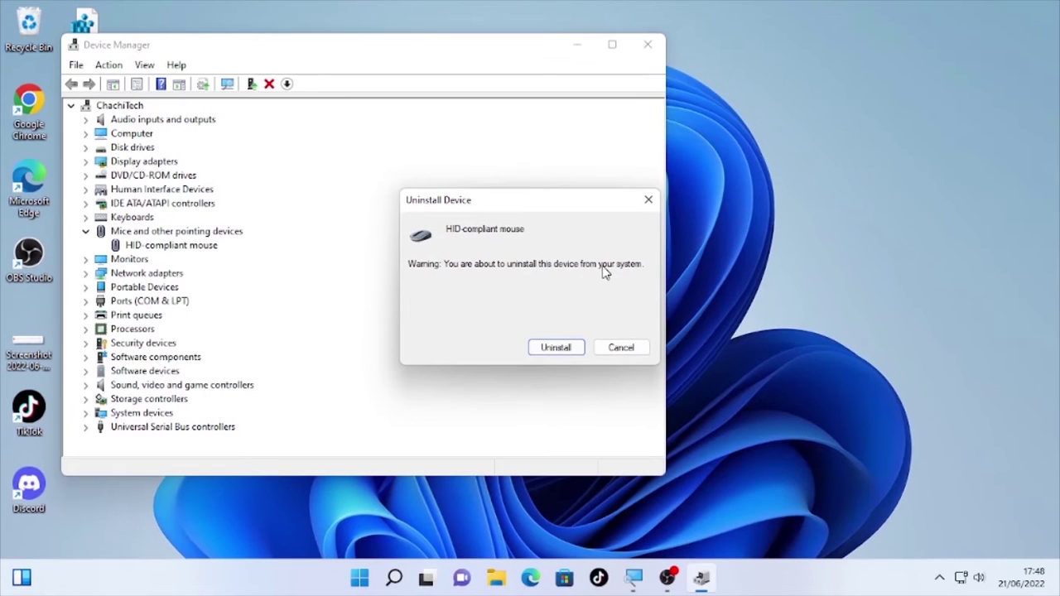
Confirm uninstalling the HID-compliant mouse in the Uninstall Device dialog.
click(633, 426)
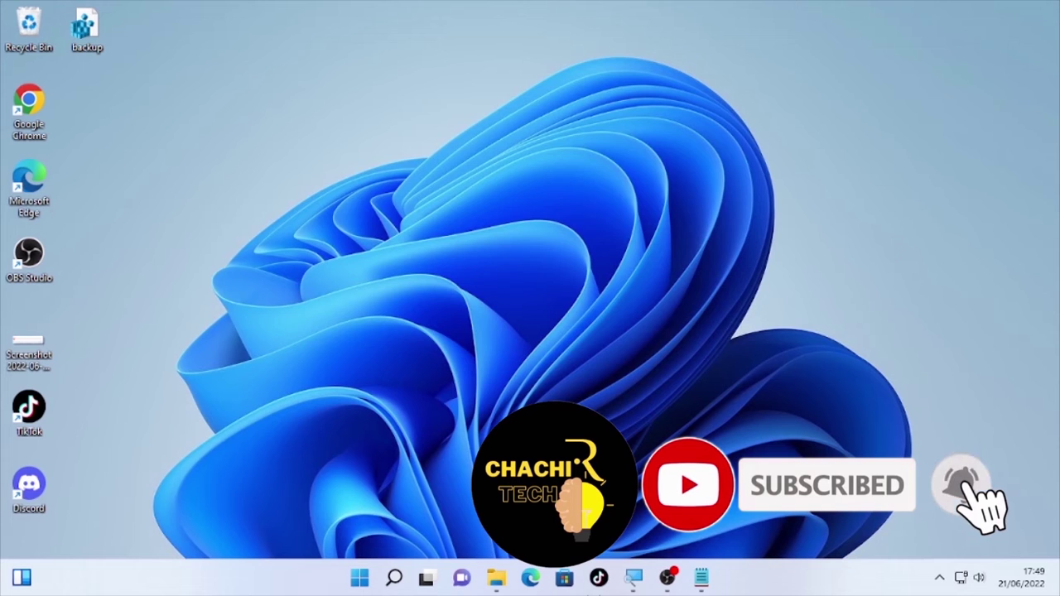
Search 'cmd' and run Command Prompt as administrator.
click(396, 582)
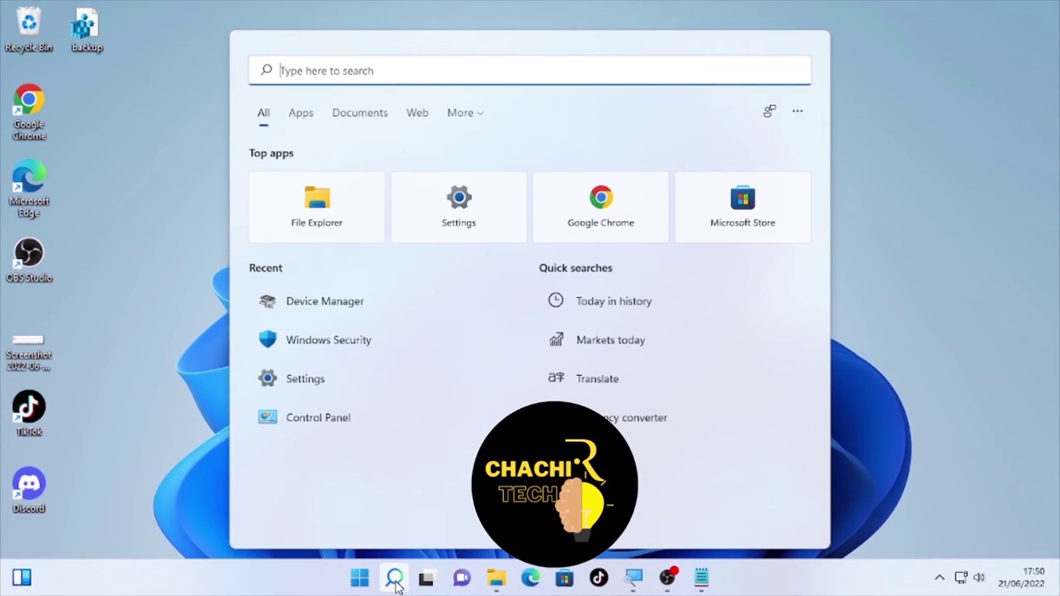
text(cmd)
key(ctrl)
key(ctrl)
key(ctrl)
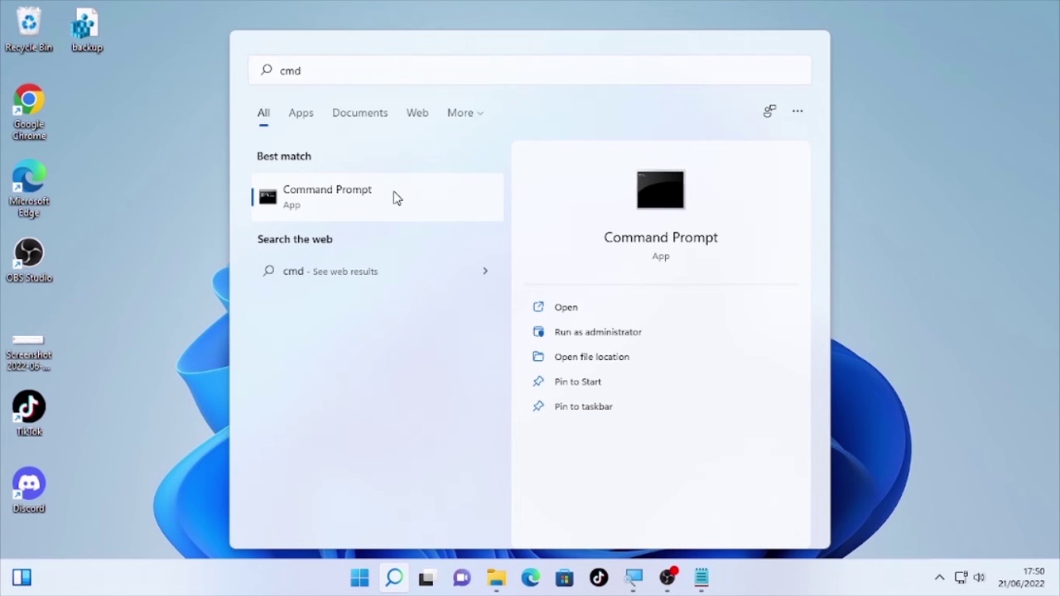
right_click(394, 197)
key(ctrl)
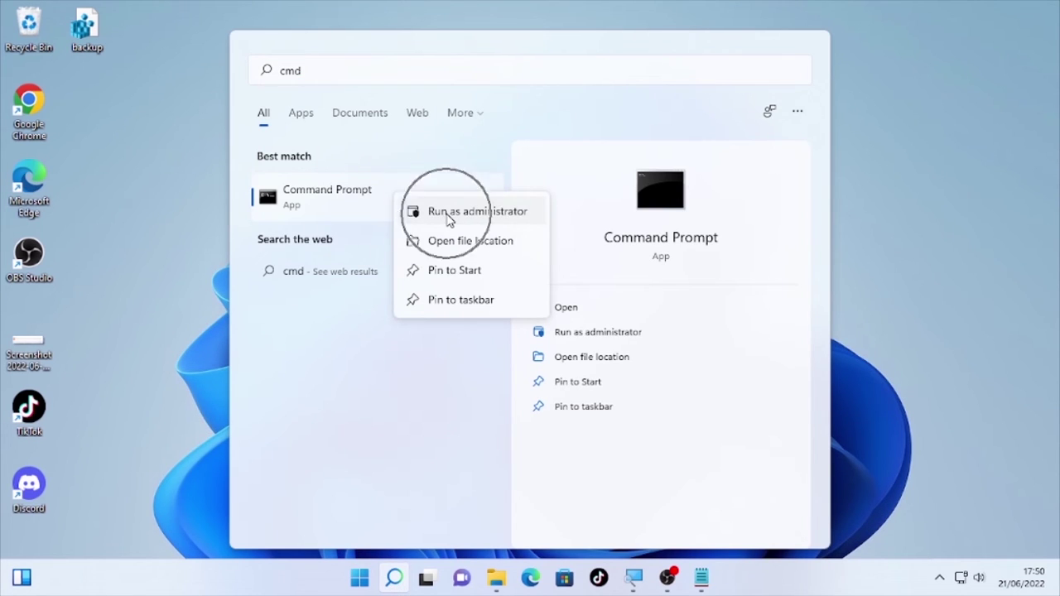
click(447, 214)
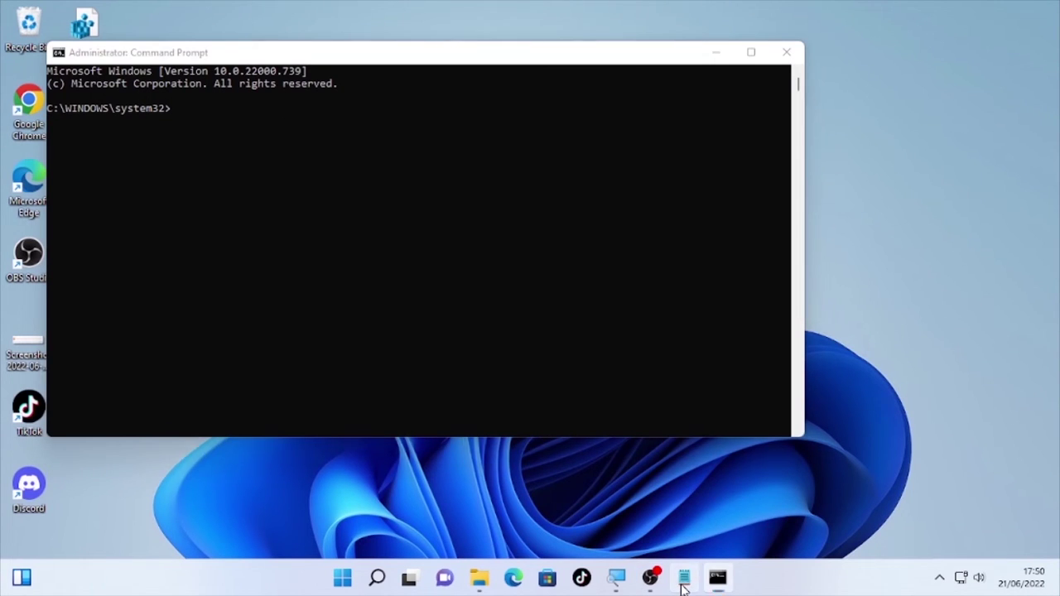
Copy the sfc /scannow line from the Notepad notes, then minimize Notepad.
click(682, 576)
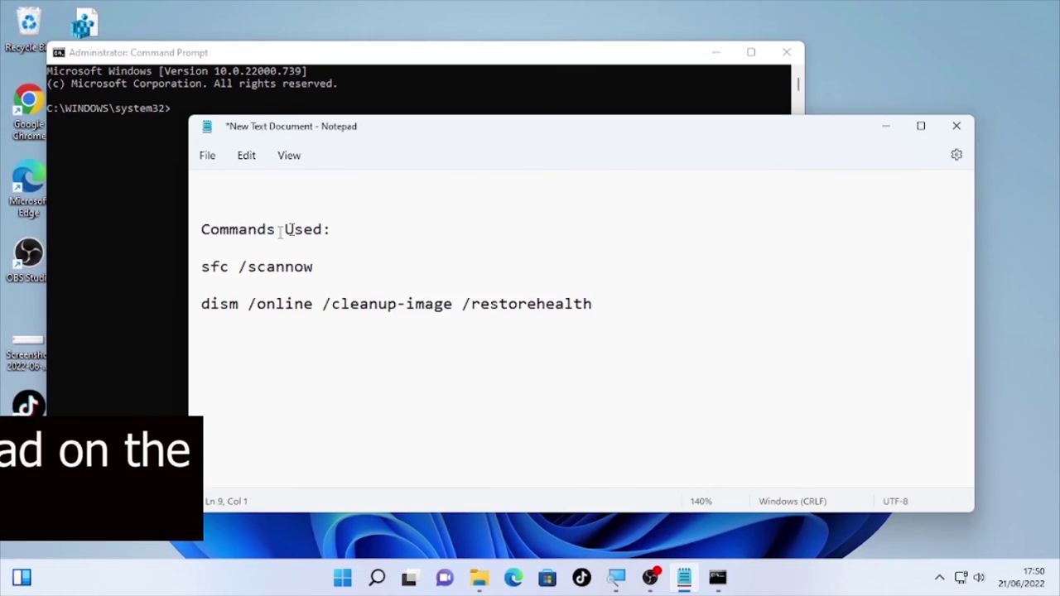
drag(316, 267, 201, 266)
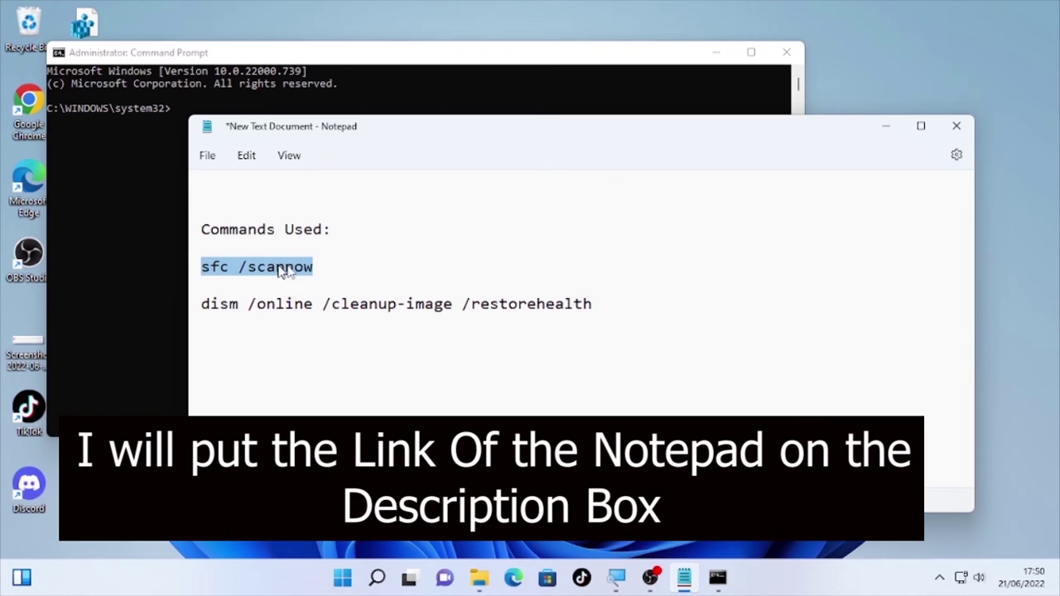
click(339, 342)
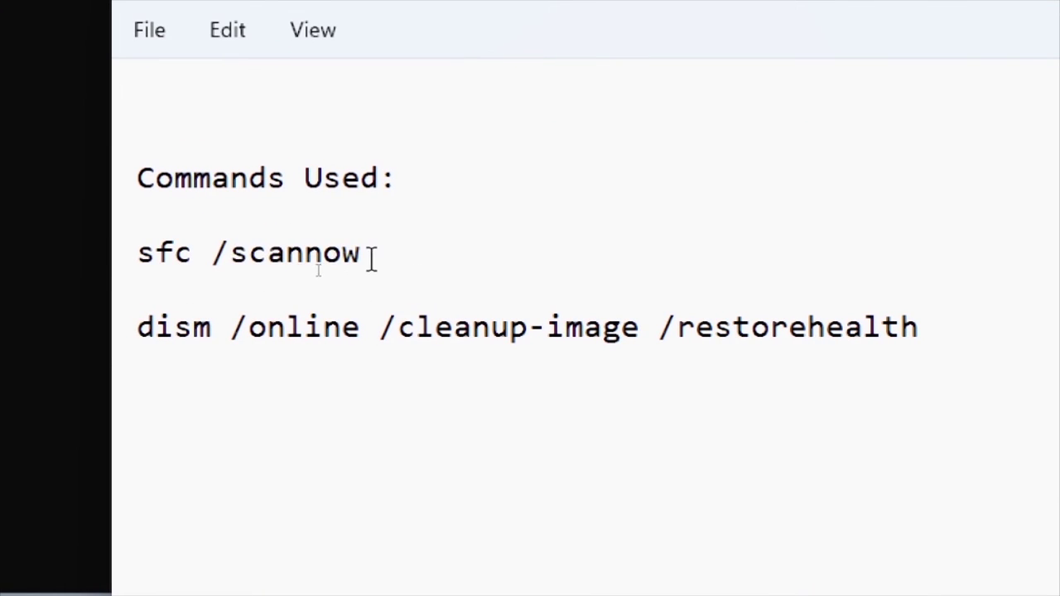
drag(334, 259, 57, 256)
right_click(246, 273)
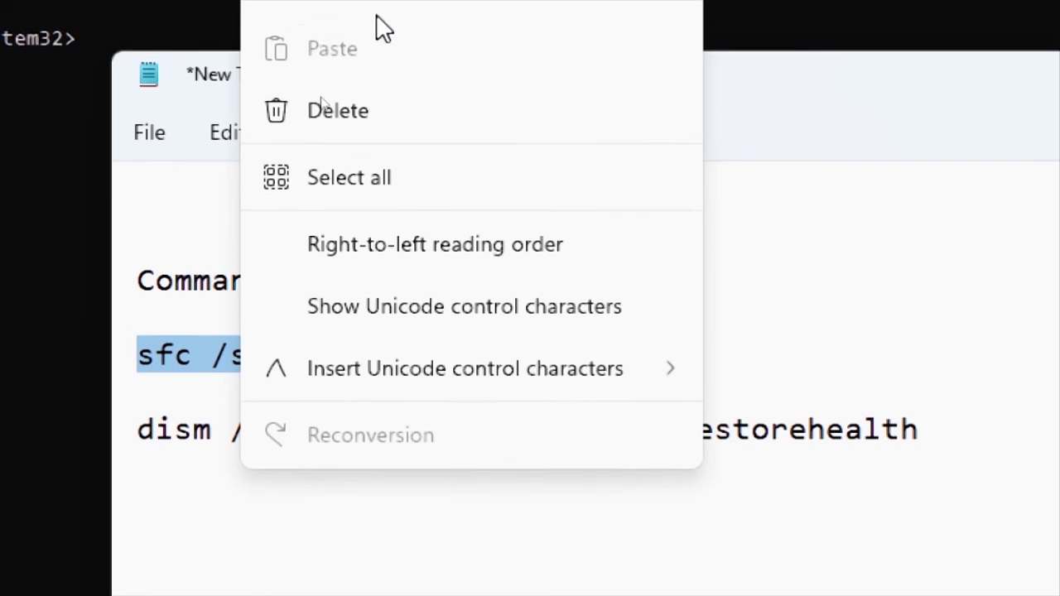
click(377, 23)
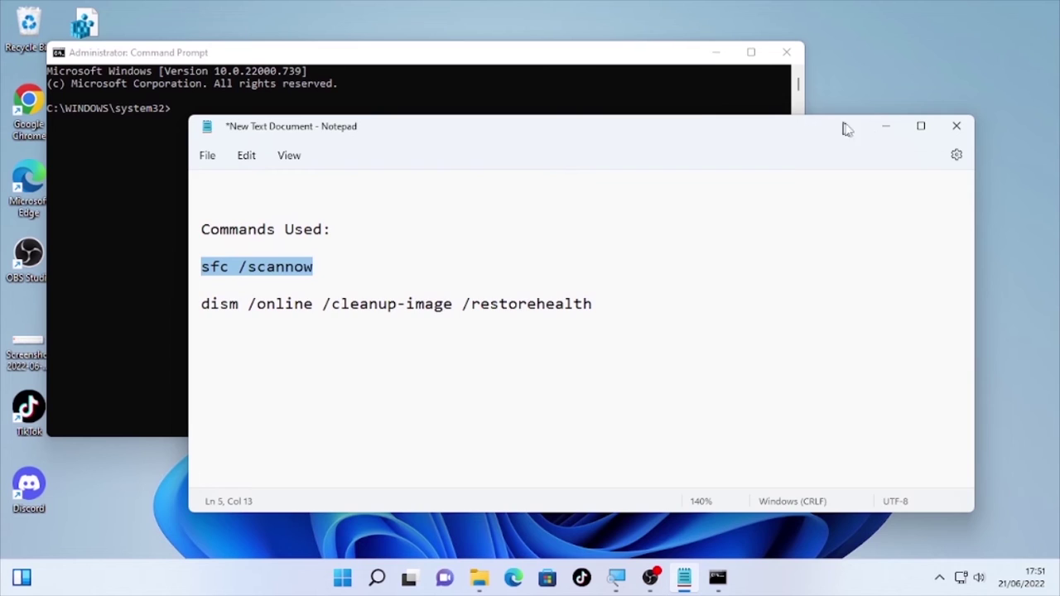
click(879, 128)
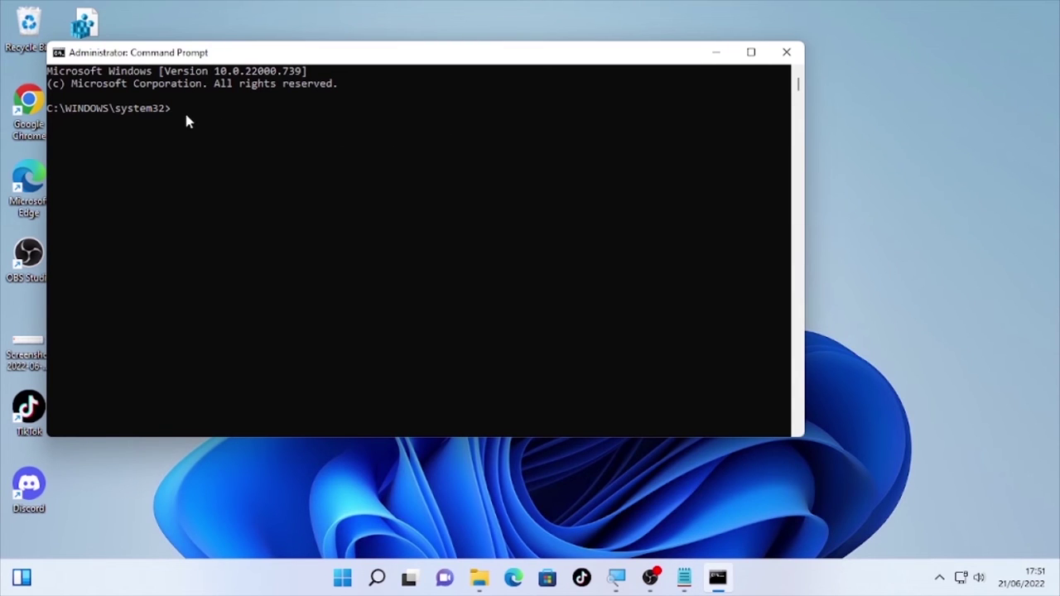
Paste and run sfc /scannow in the admin Command Prompt, then bring back the Notepad notes.
right_click(186, 115)
key(Return)
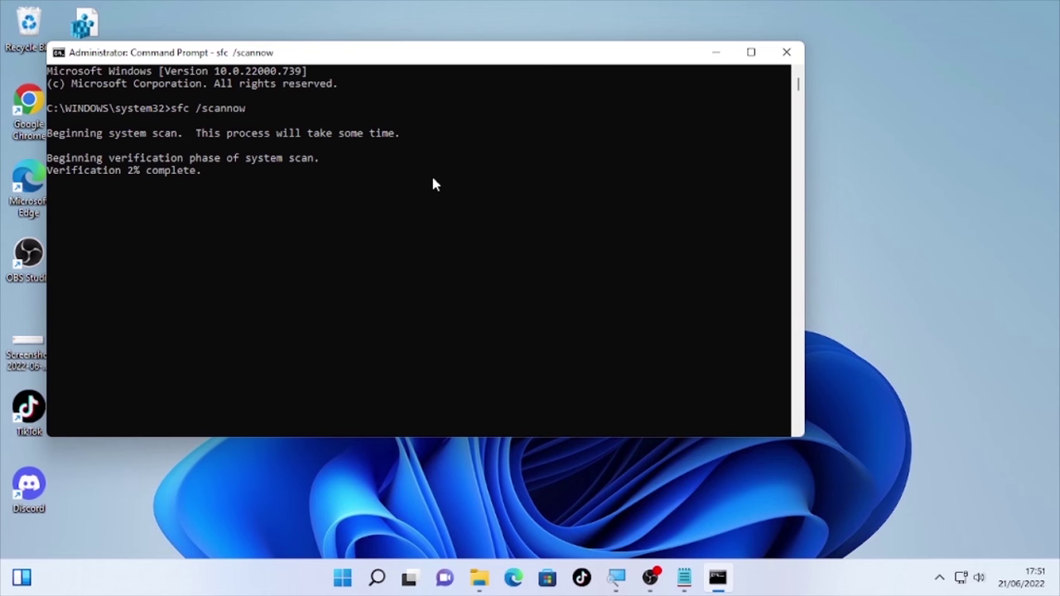
click(684, 579)
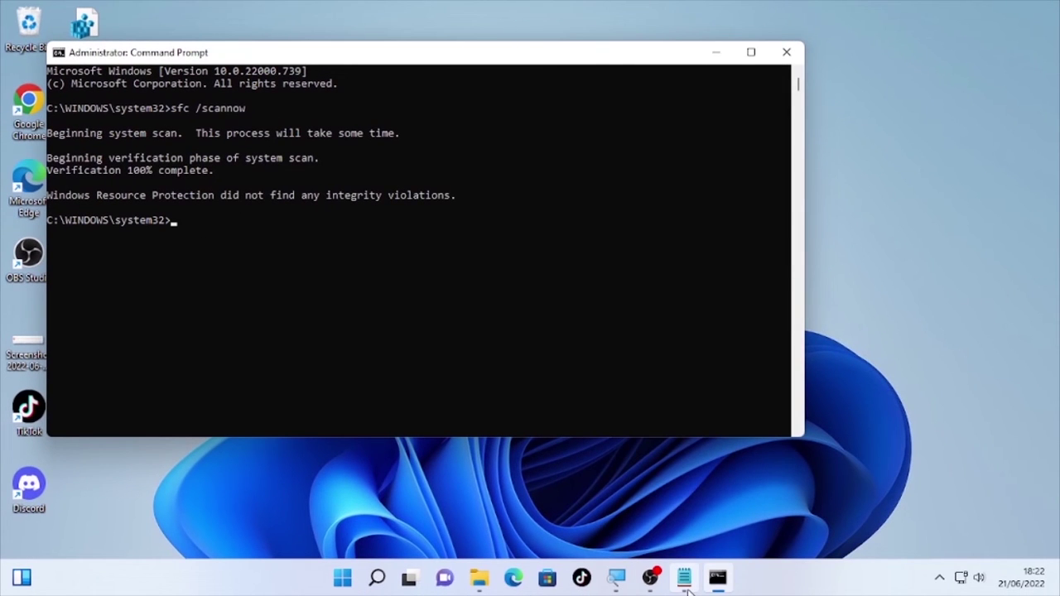
click(683, 577)
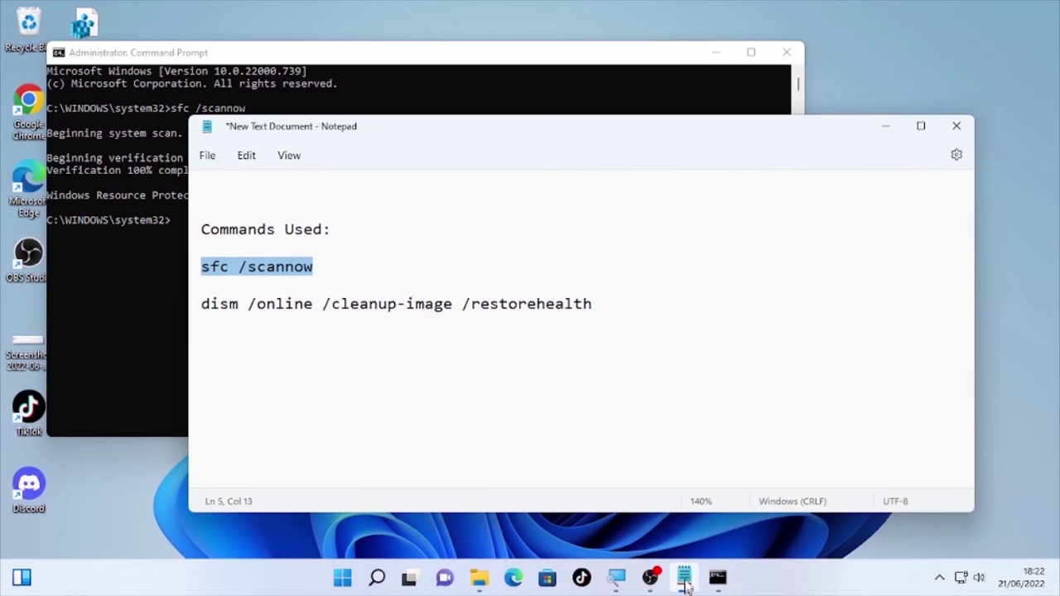
Copy the dism /online /cleanup-image /restorehealth line from the Notepad notes.
click(208, 304)
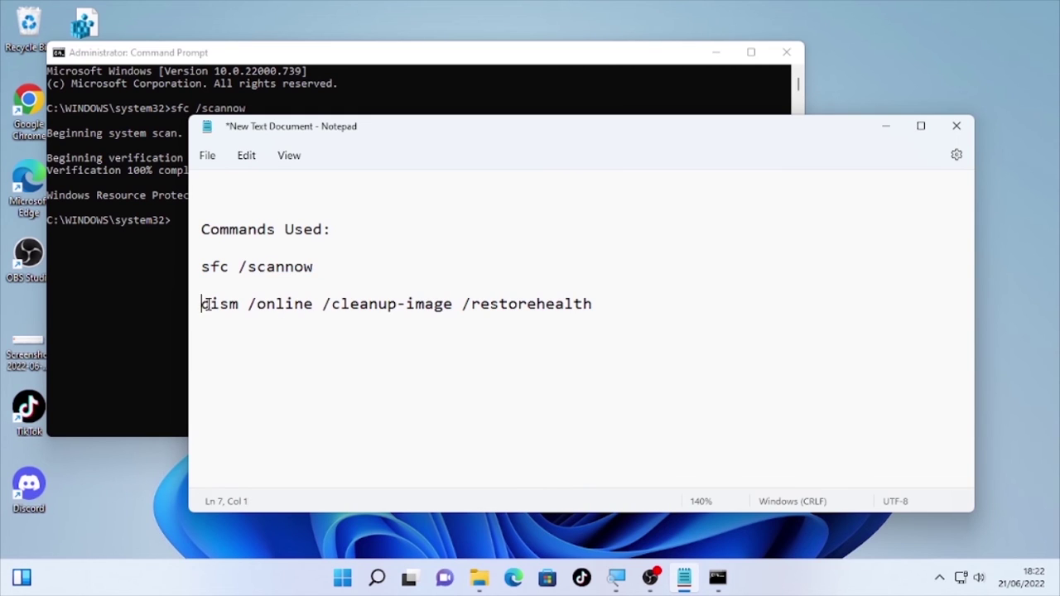
triple_click(208, 304)
right_click(474, 313)
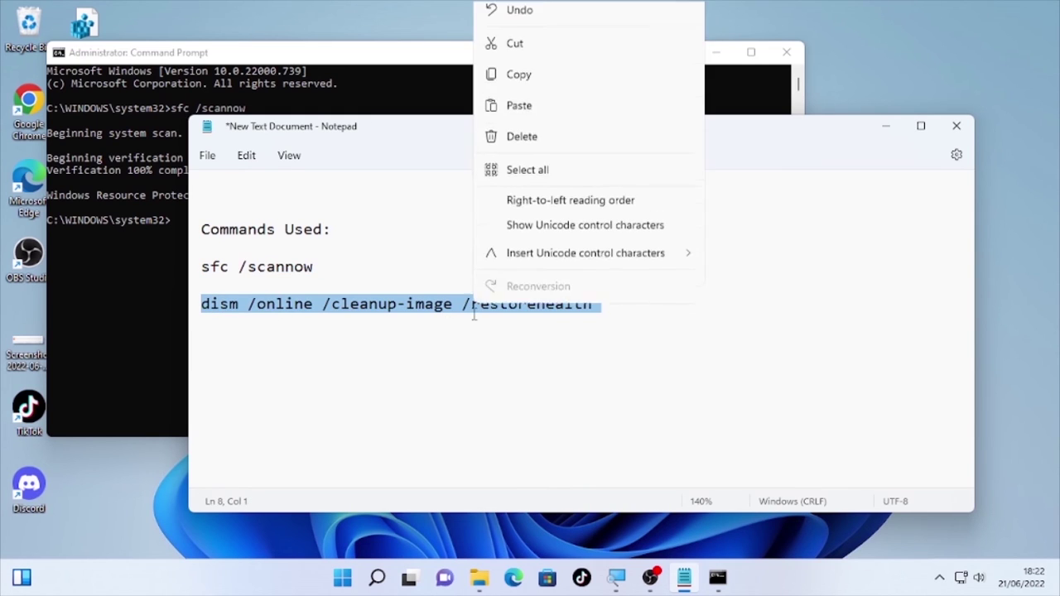
click(519, 85)
Paste and run DISM restore-health in Command Prompt until it completes at 100%, then type exit.
click(173, 243)
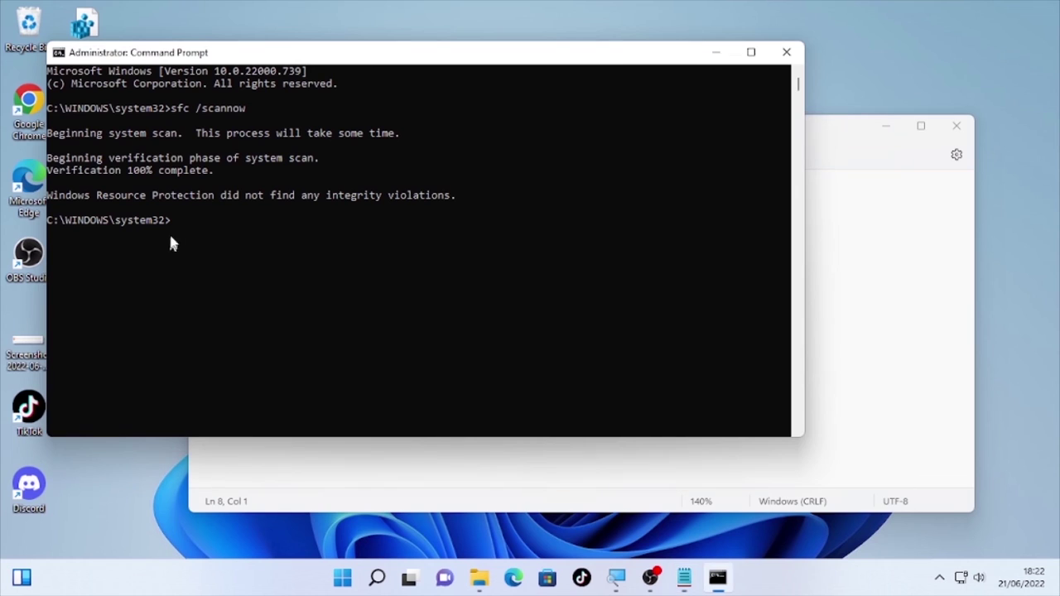
click(174, 222)
right_click(174, 222)
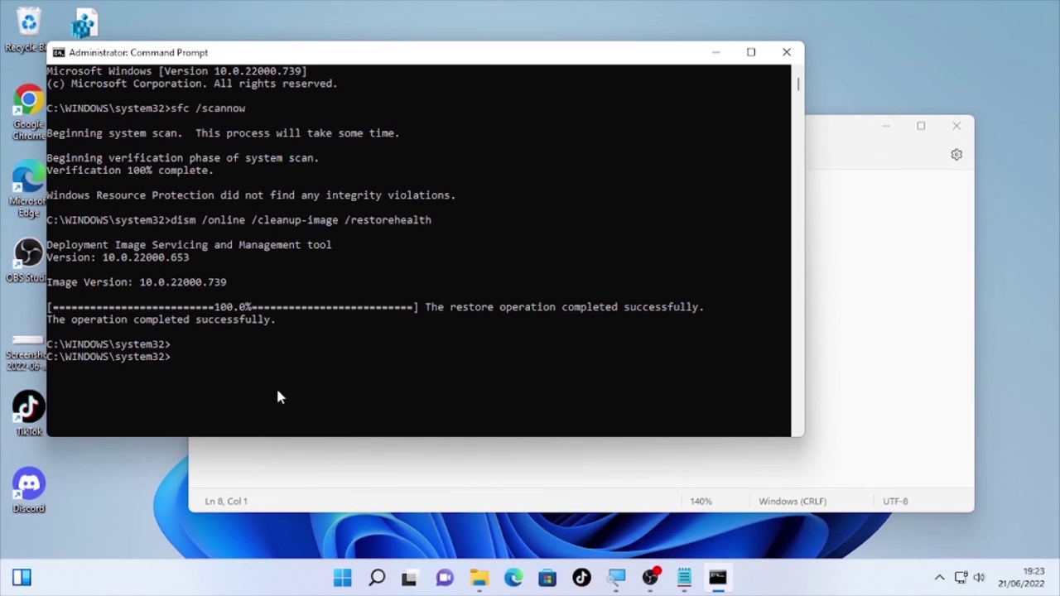
text(exit)
Run exit to close Command Prompt and minimize the Notepad command notes.
key(Return)
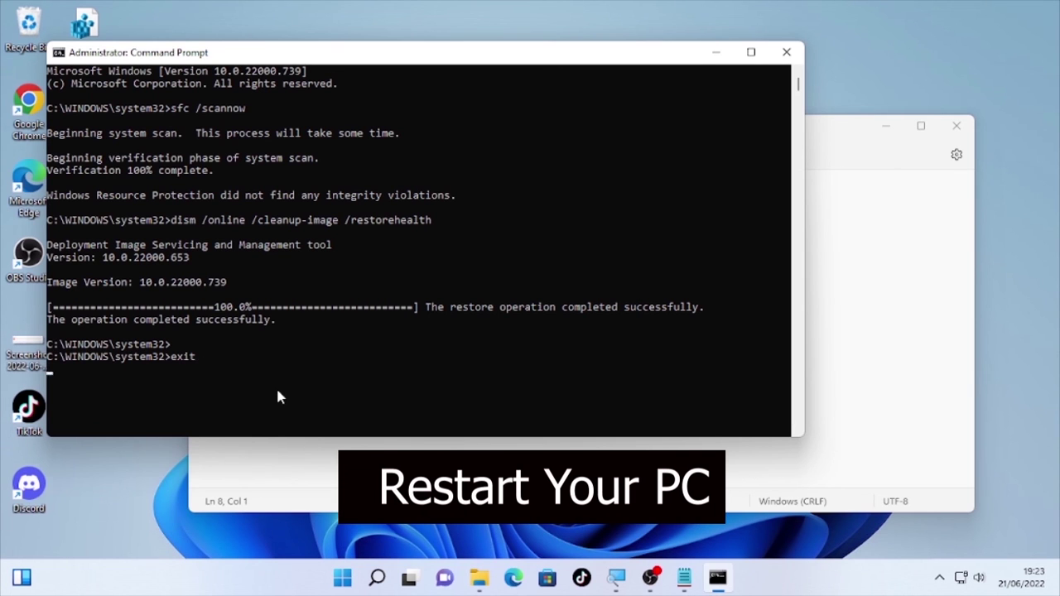
click(880, 126)
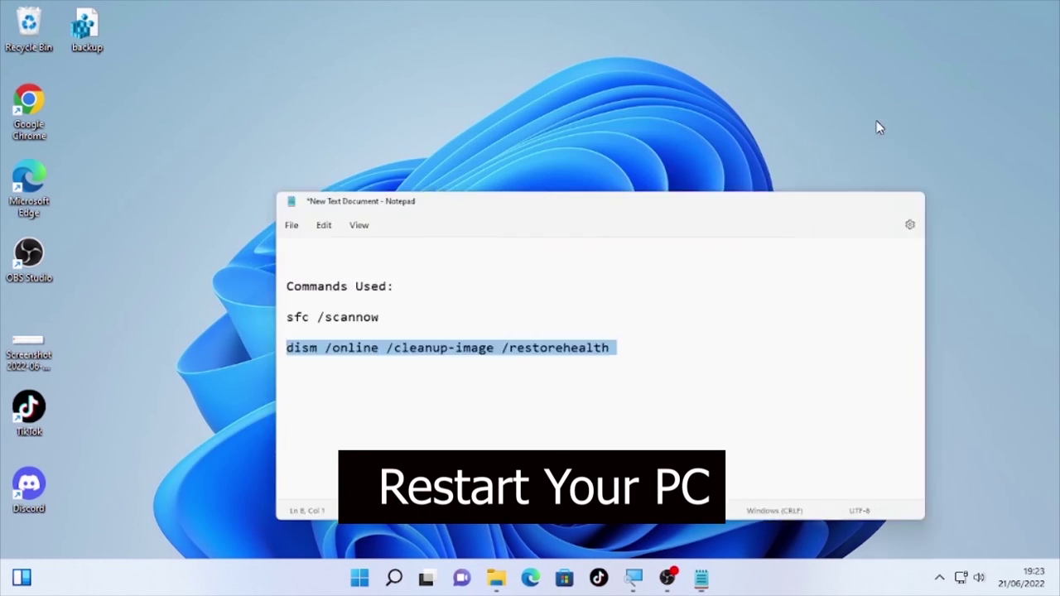